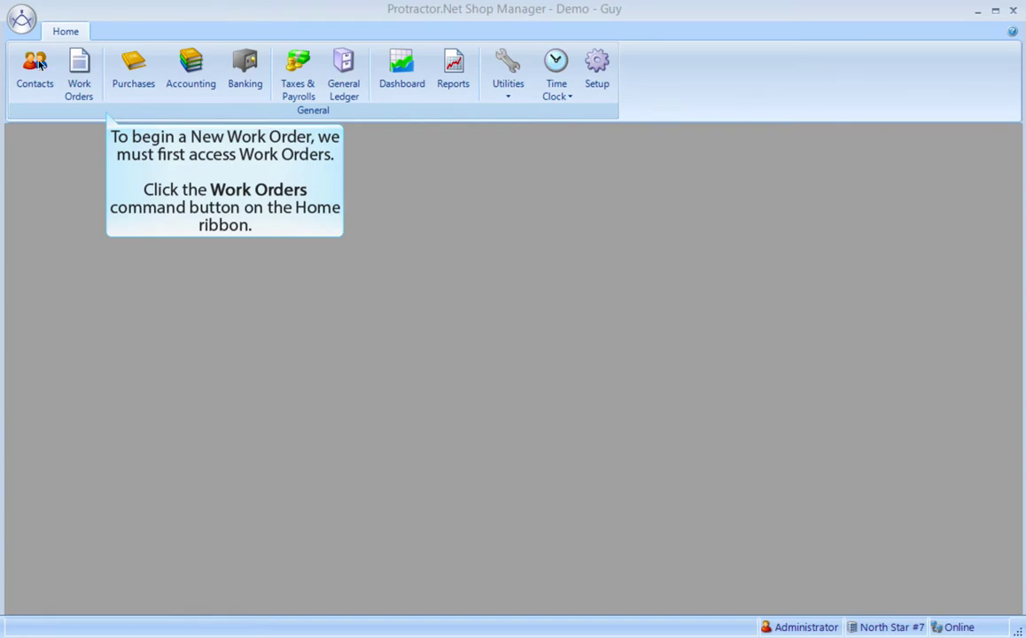
# Step: Start a new work order from the Work Orders area of the Home ribbon
pyautogui.click(79, 68)
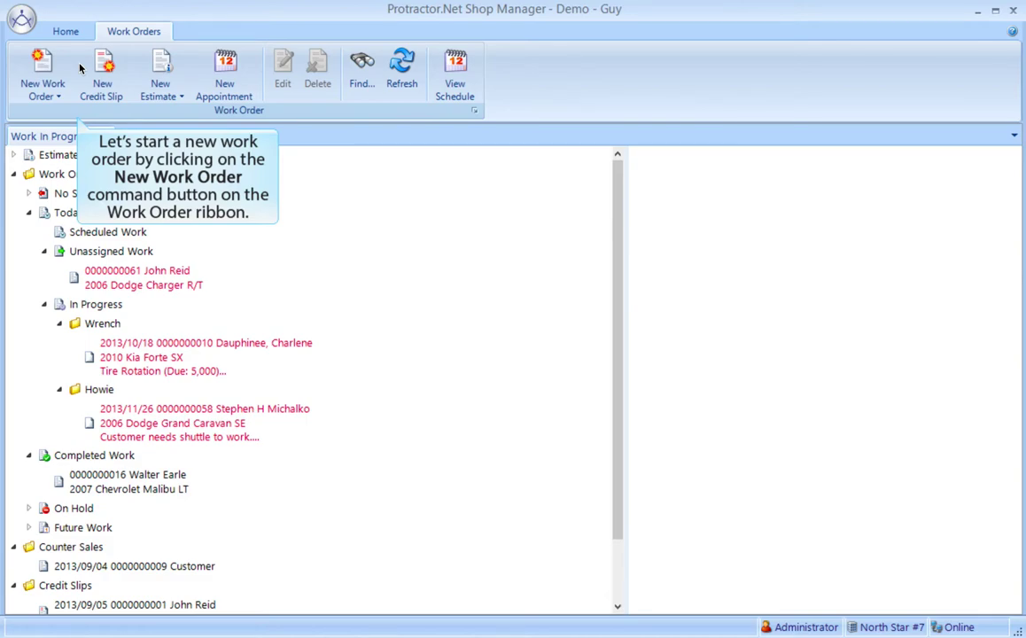
pyautogui.click(47, 62)
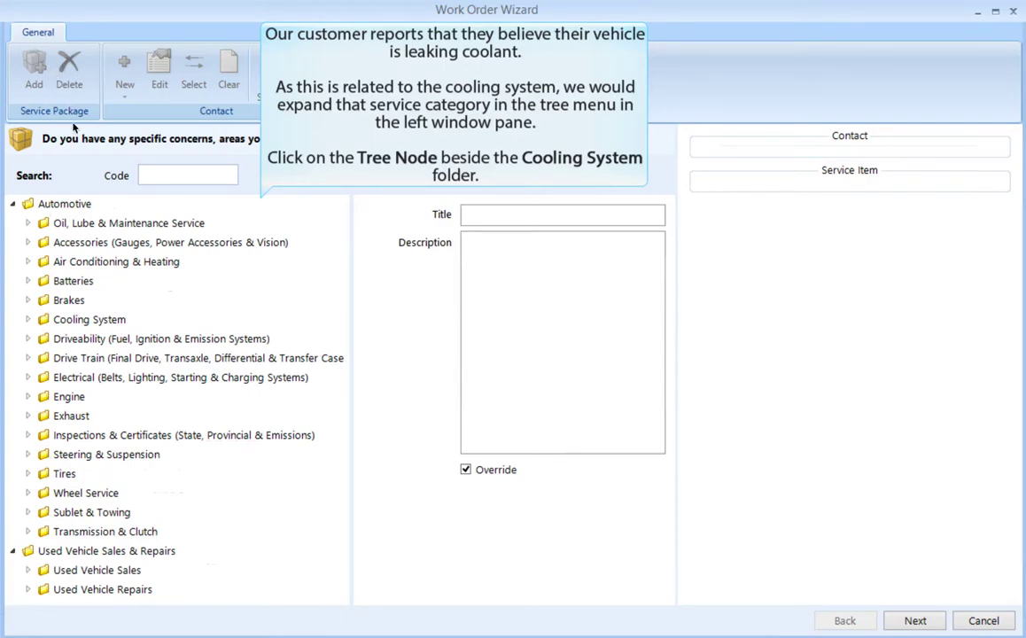
# Step: Select the Fluid Leak, Cooling System concern under the Cooling System category
pyautogui.click(27, 319)
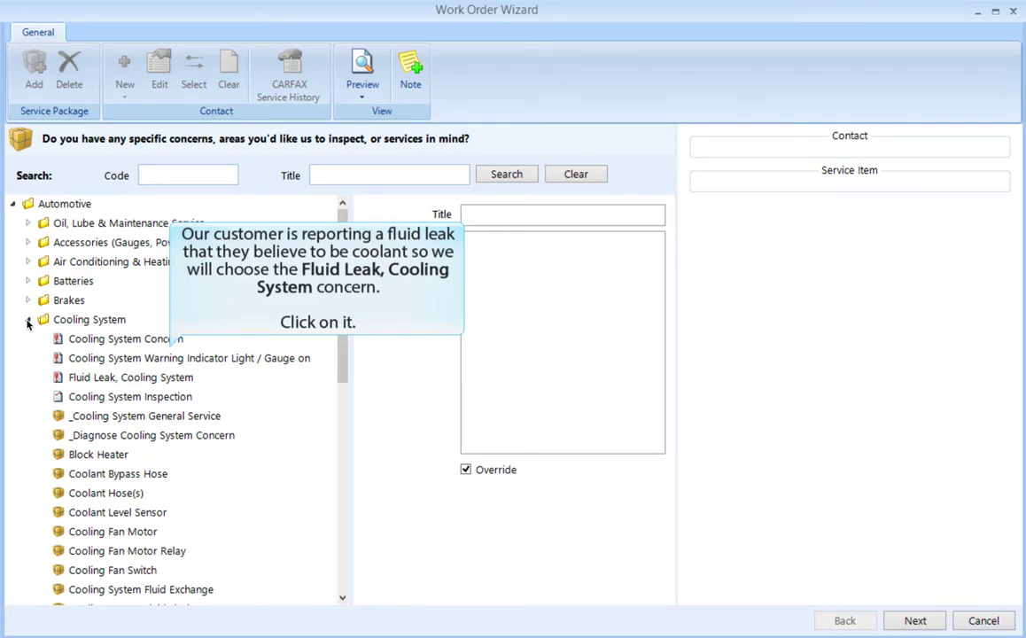
pyautogui.click(59, 379)
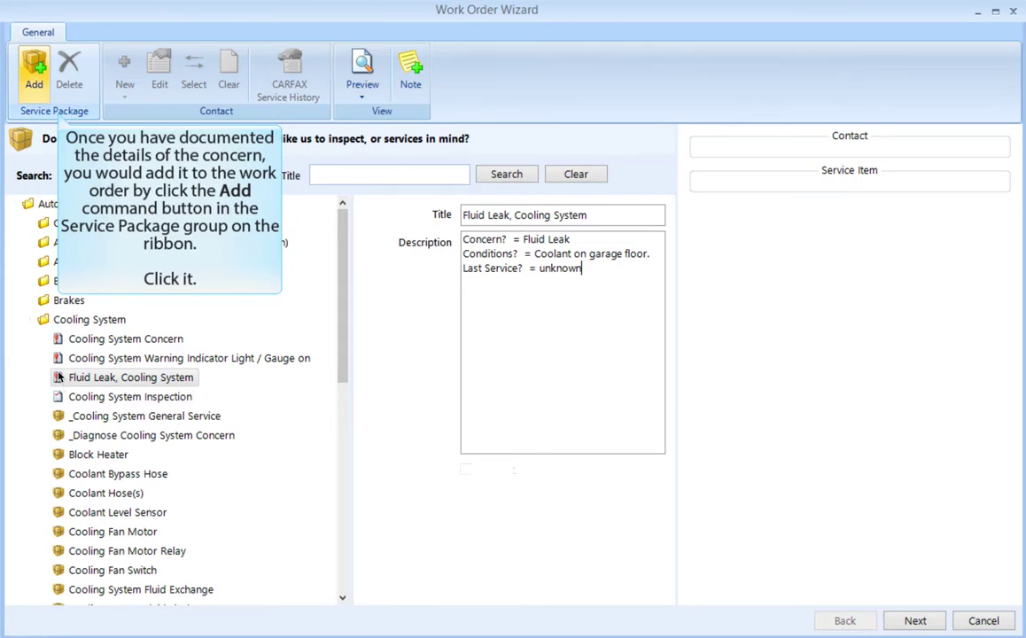
# Step: Add the coolant leak concern with the related Fluid Leaks Pinpoint Inspection to the work order
pyautogui.click(35, 70)
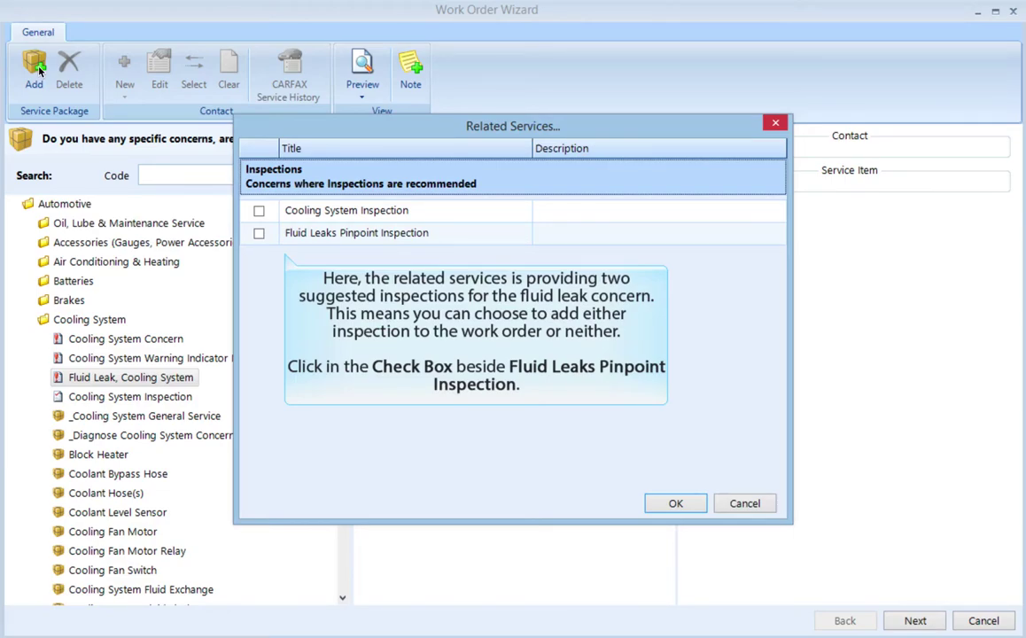
pyautogui.click(259, 234)
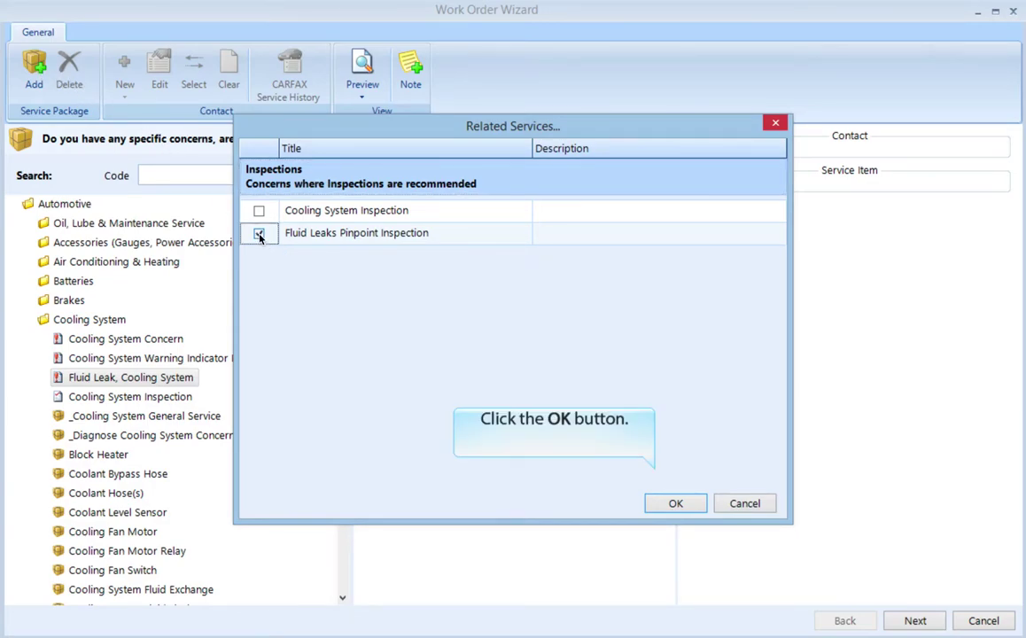
pyautogui.click(674, 504)
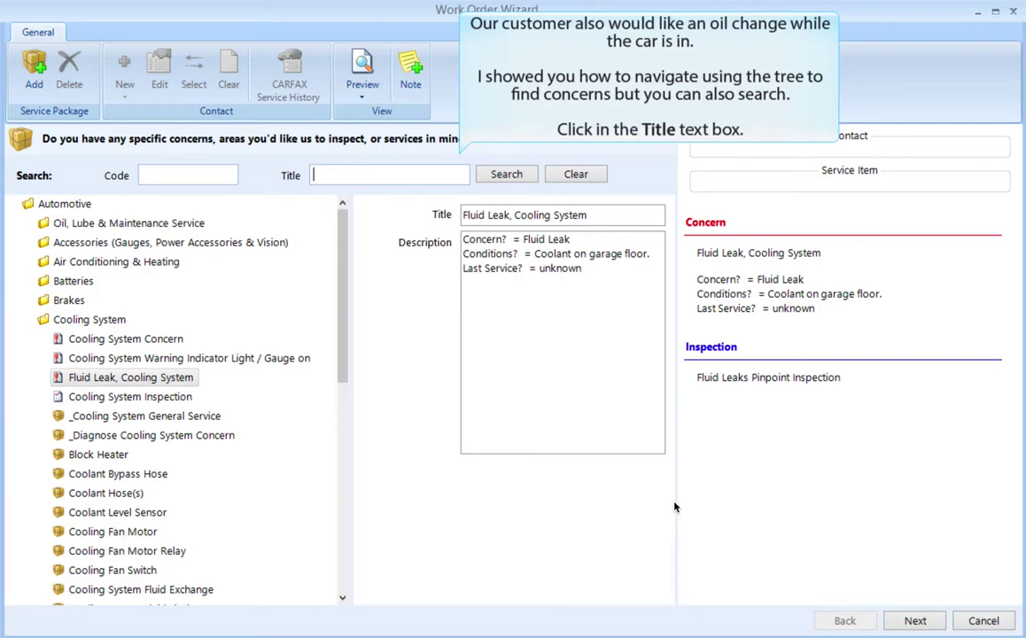
# Step: Search services for 'lube' and add Lube, Oil & Filter Service - Blended Oil
pyautogui.click(326, 175)
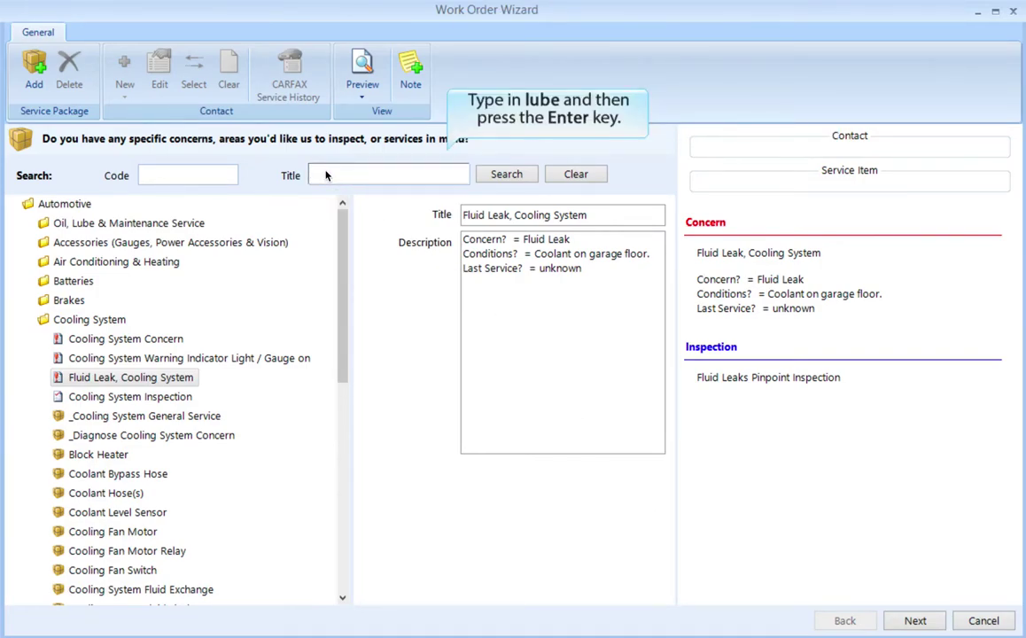
pyautogui.write('lube')
pyautogui.press('Return')
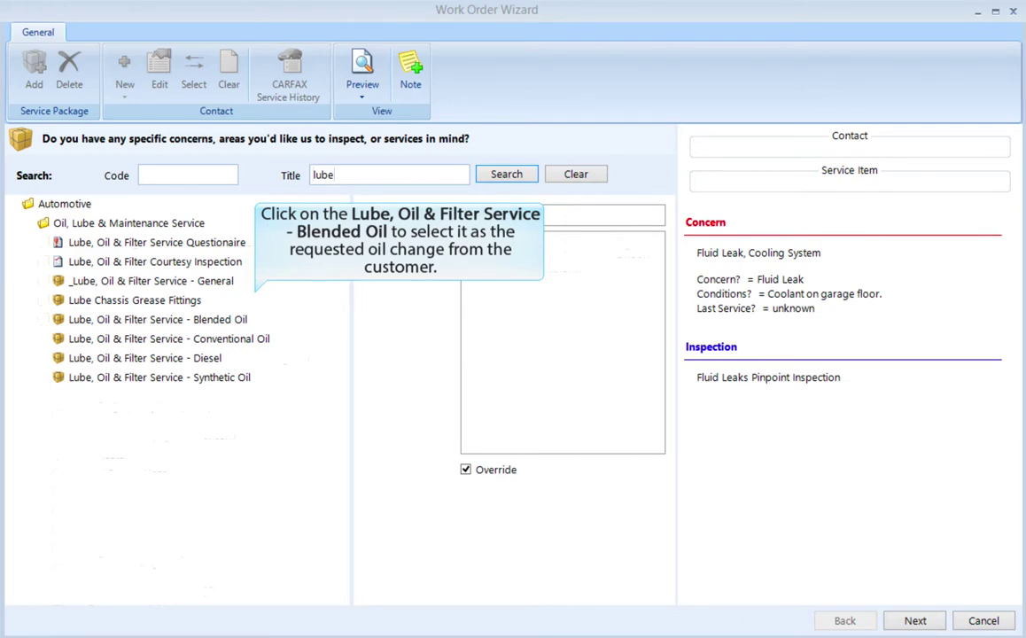
pyautogui.click(228, 324)
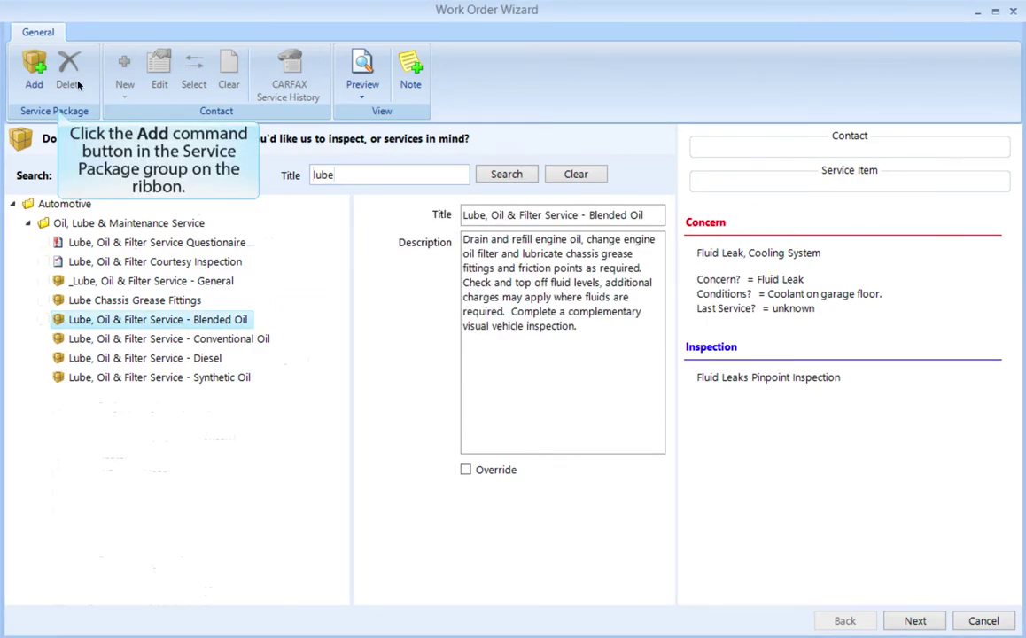
pyautogui.click(30, 67)
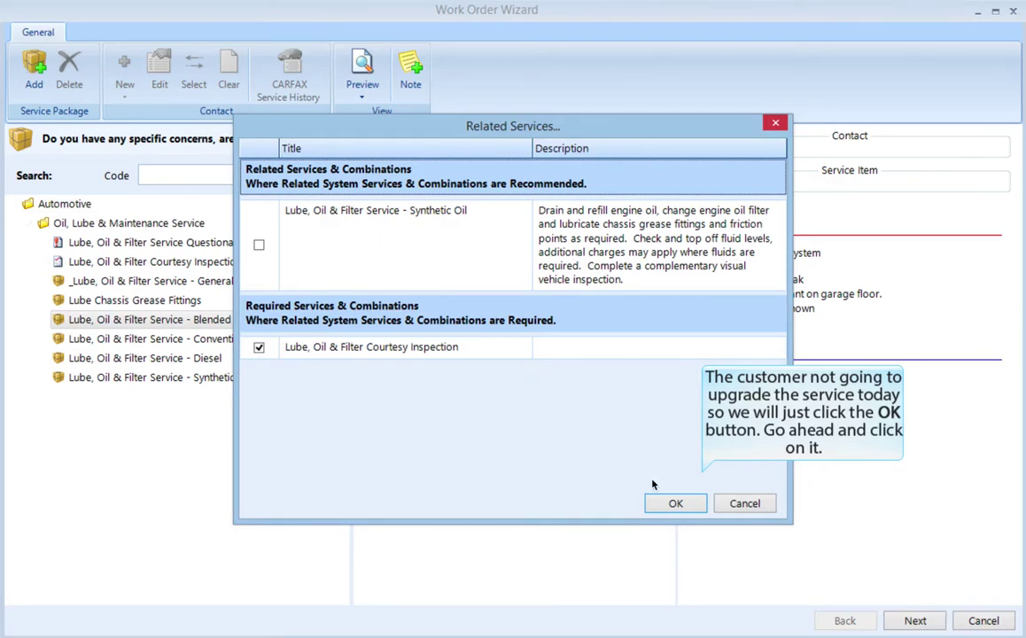
# Step: Accept the required courtesy inspection without synthetic oil, then continue to contact search
pyautogui.click(675, 503)
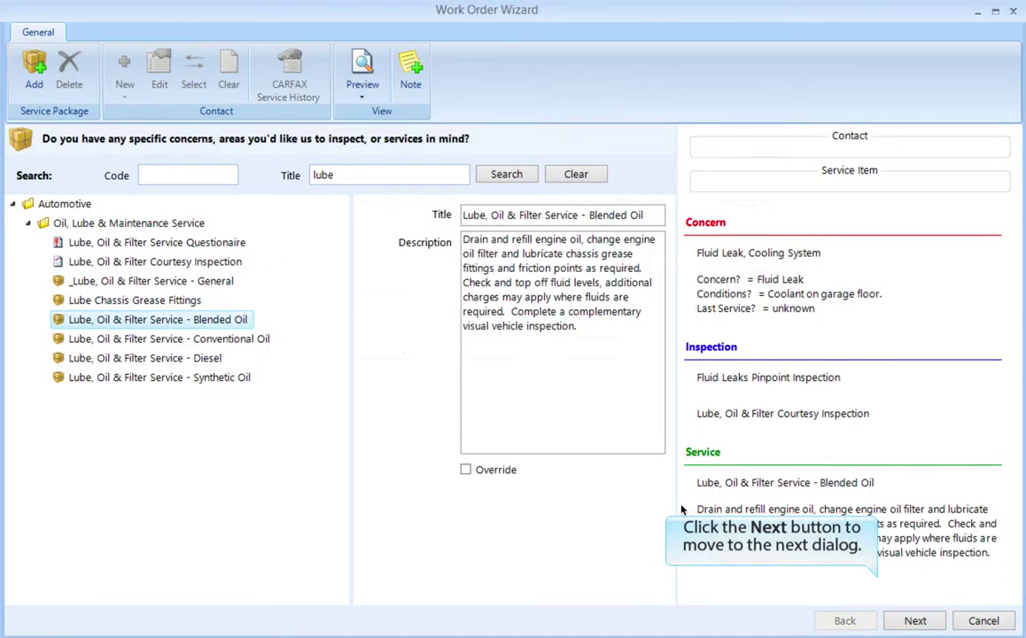
pyautogui.click(916, 622)
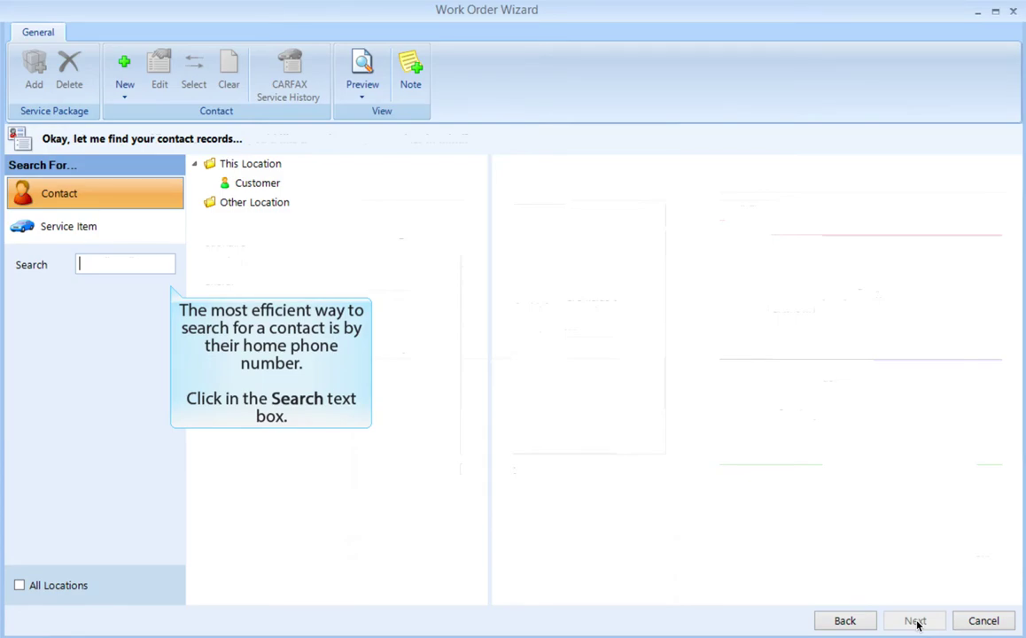
# Step: Search contacts by the customer's home phone number
pyautogui.click(93, 270)
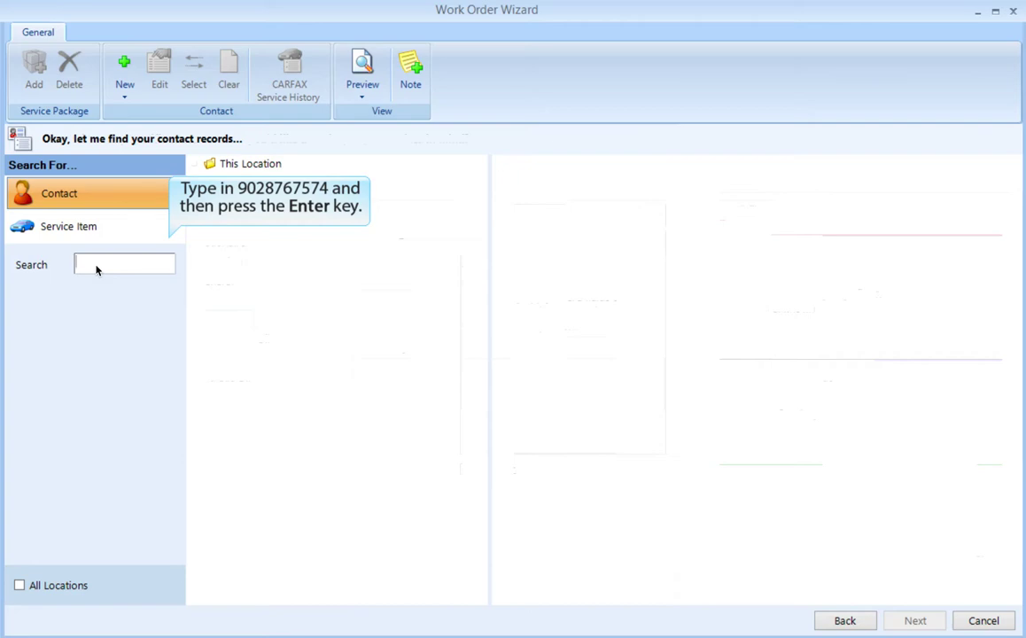
pyautogui.press('Return')
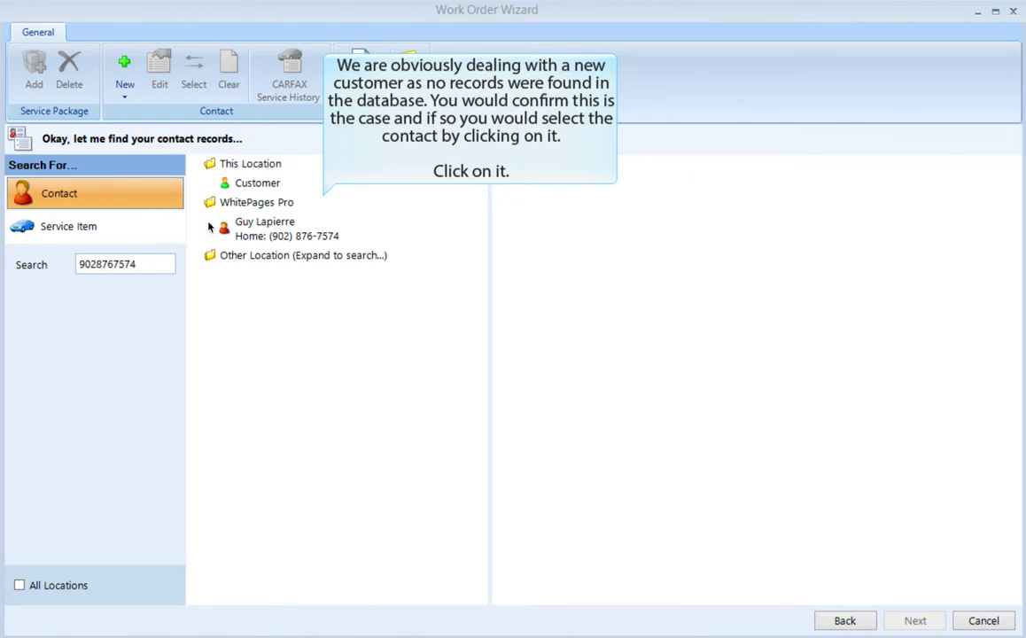
# Step: Add the customer's e-mail address to the matched WhitePages Pro contact and save it
pyautogui.click(258, 227)
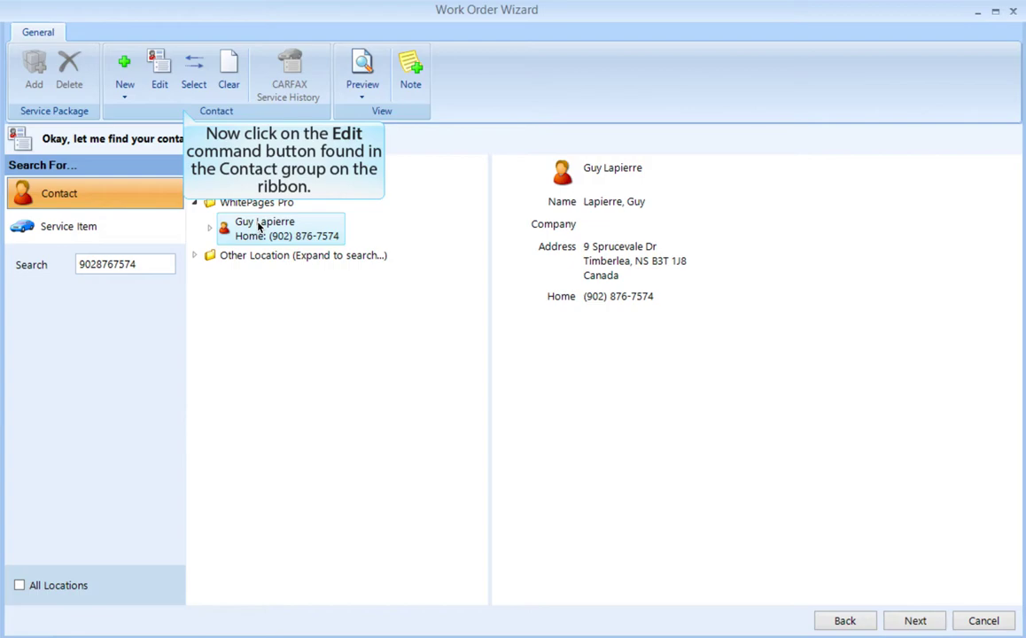
pyautogui.click(159, 71)
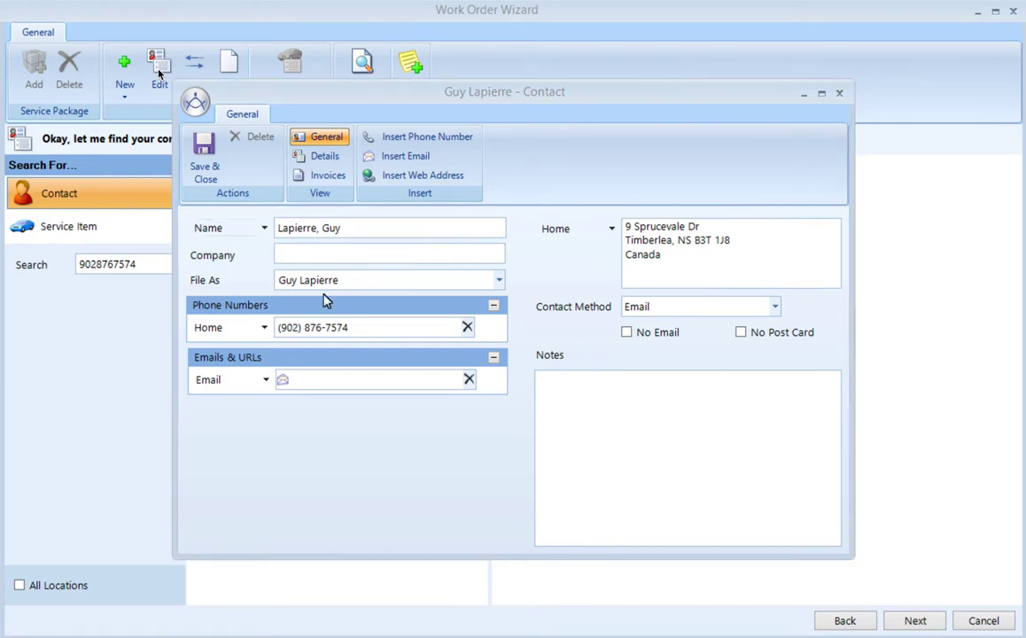
pyautogui.click(297, 381)
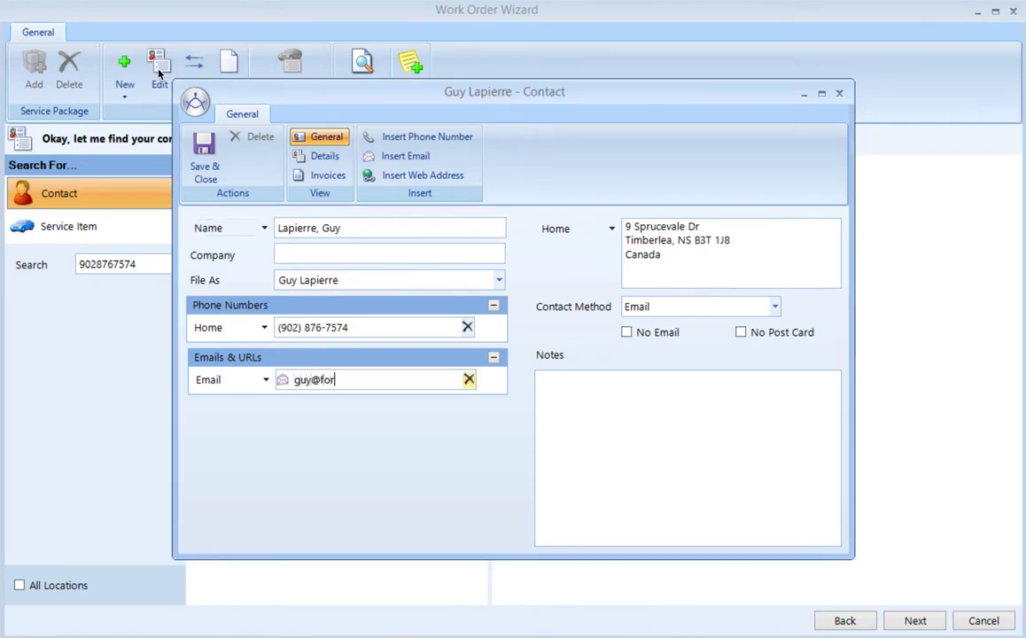
pyautogui.click(186, 142)
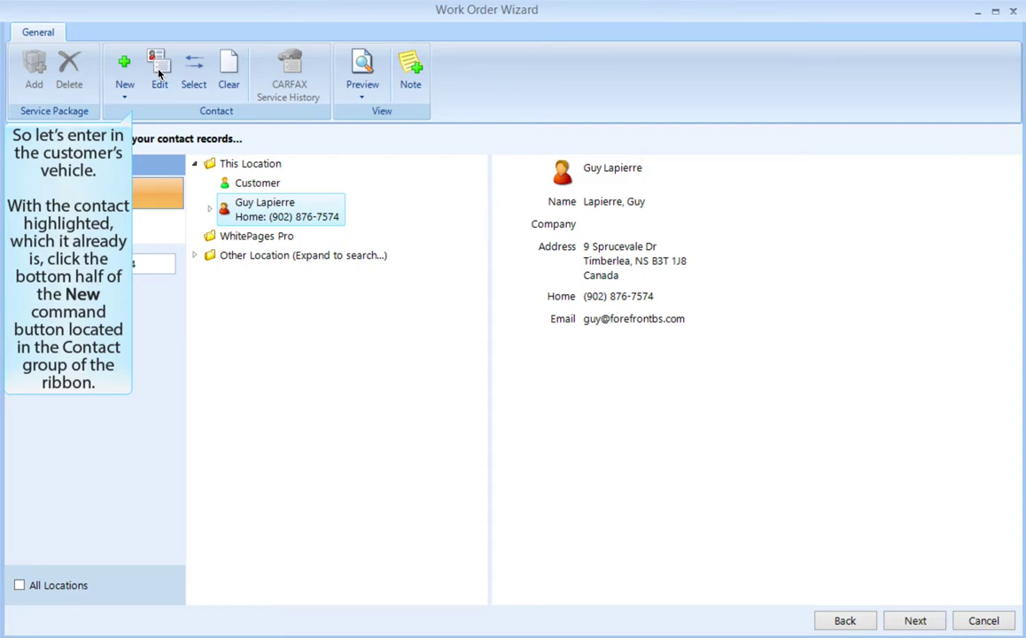
# Step: Create a new vehicle record for the contact from the New drop-down
pyautogui.click(124, 100)
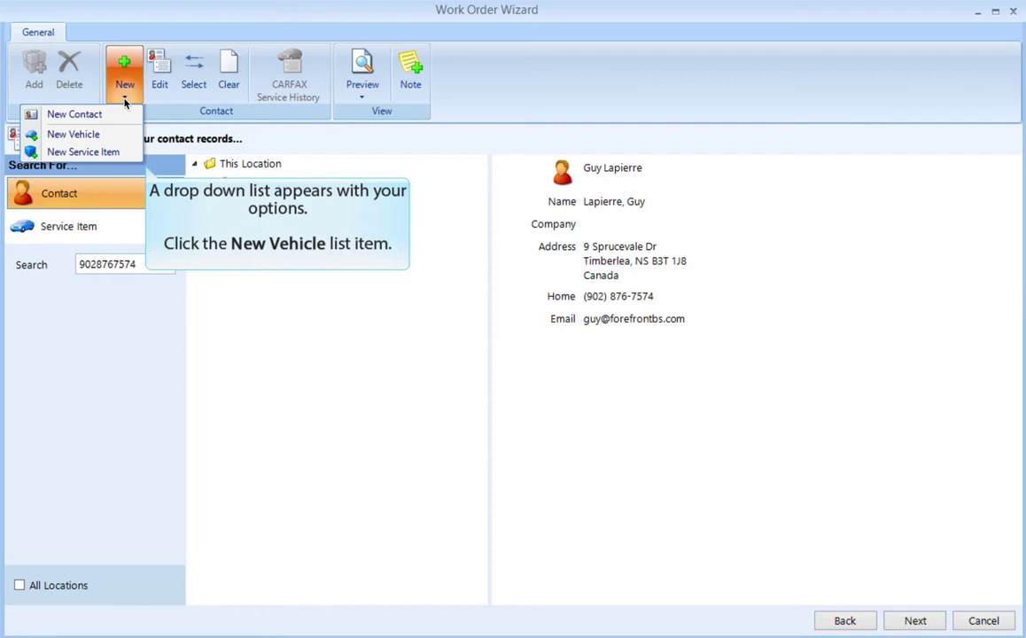
pyautogui.click(96, 136)
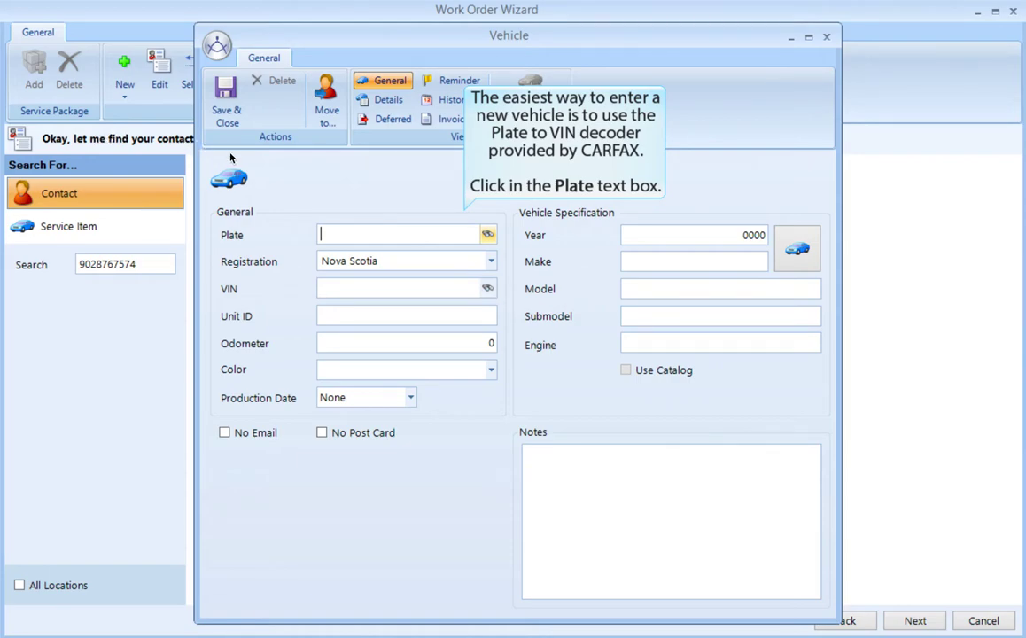
# Step: Run a Plate to VIN lookup for plate ERX355
pyautogui.click(328, 235)
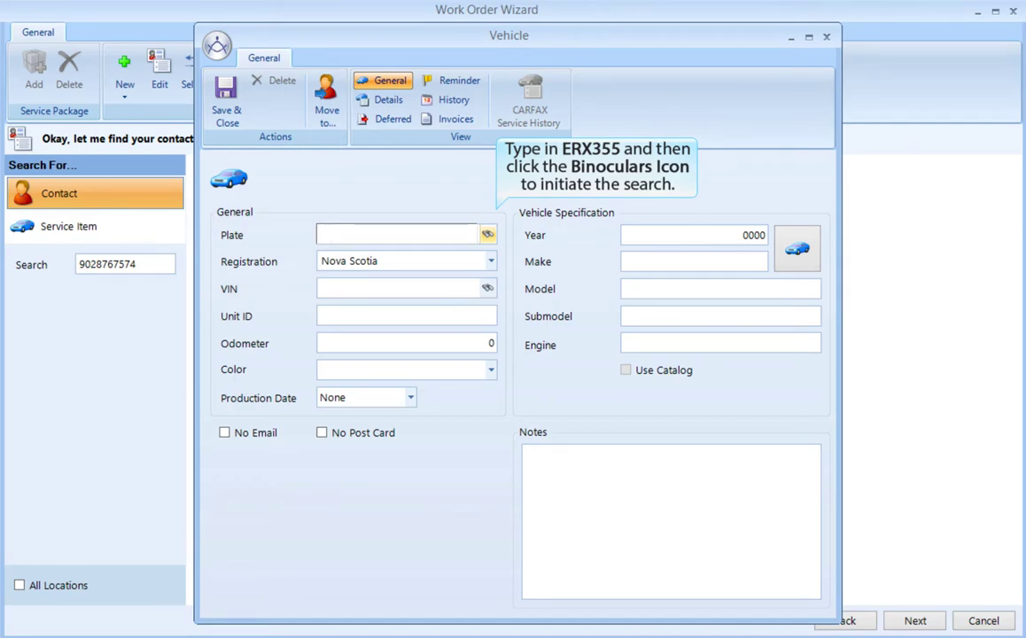
pyautogui.write('ERX355')
pyautogui.click(487, 234)
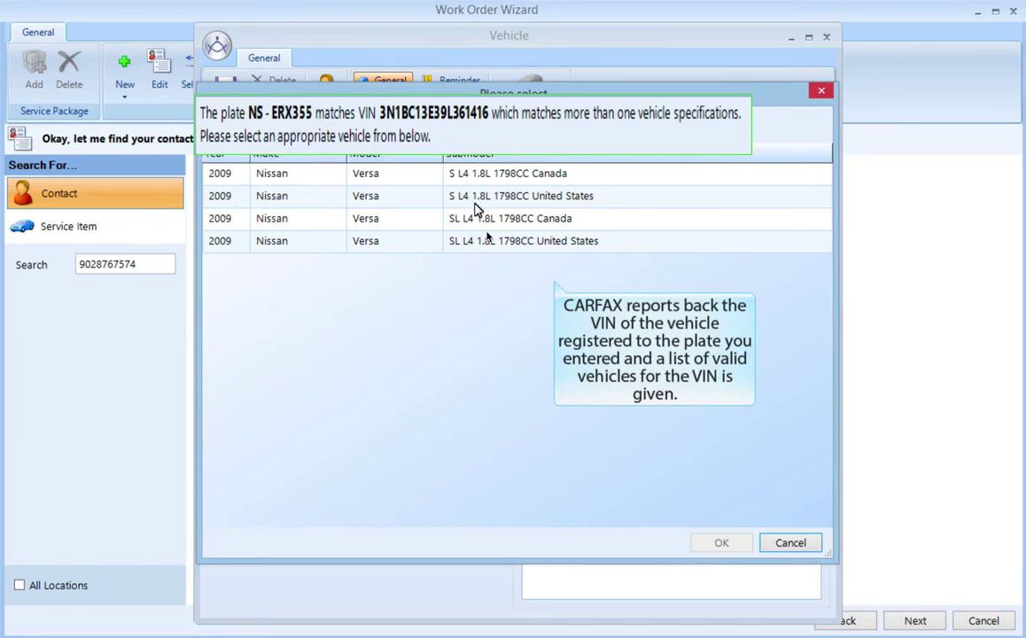
# Step: Pick the 2009 Nissan Versa S L4 1.8L 1798CC Canada specification for the vehicle
pyautogui.moveTo(474, 205)
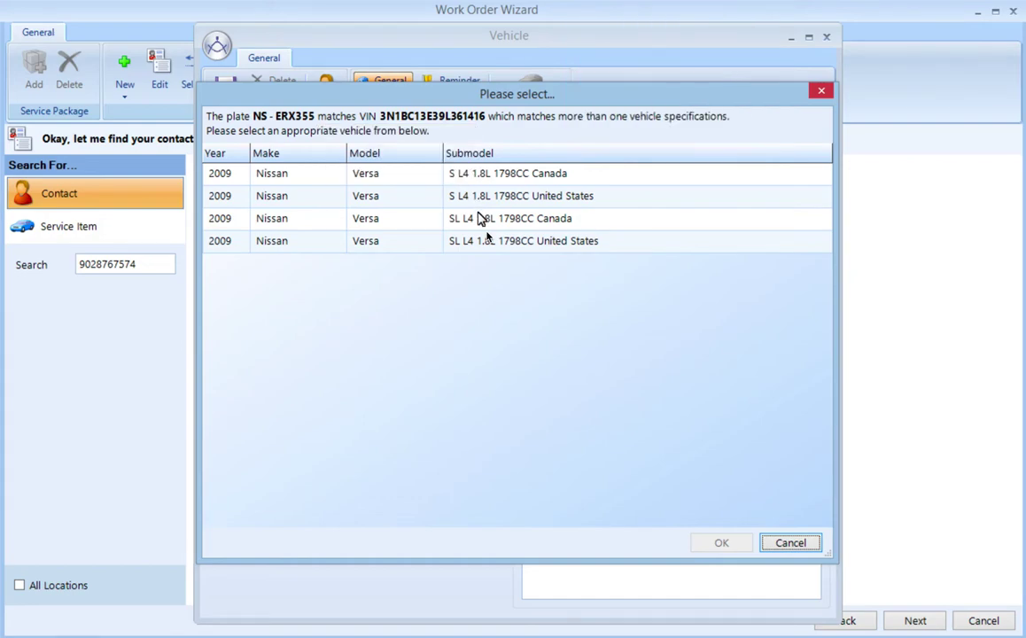
pyautogui.moveTo(480, 230)
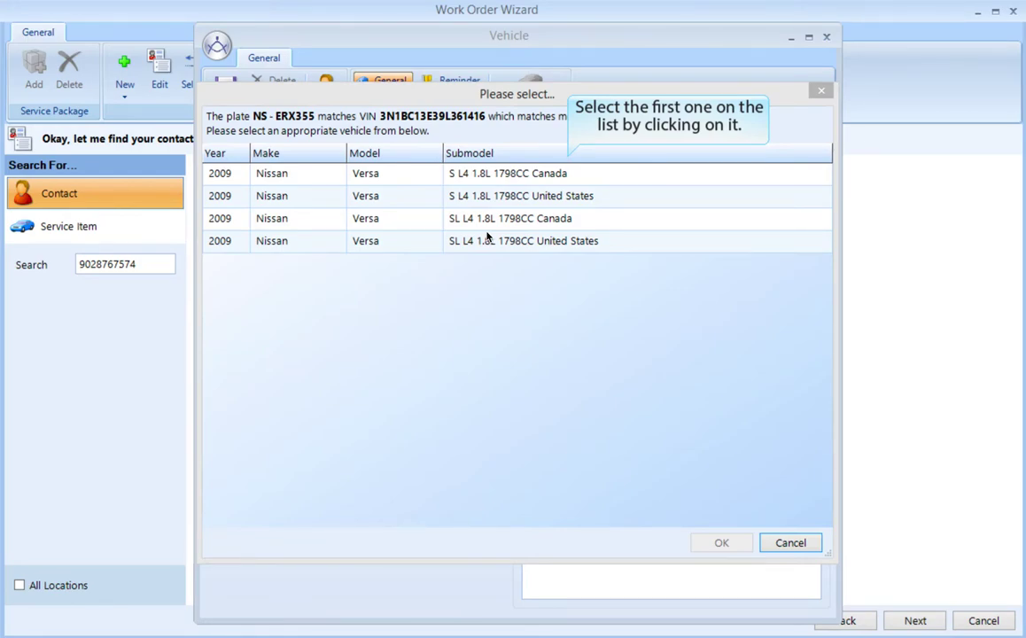
pyautogui.click(531, 175)
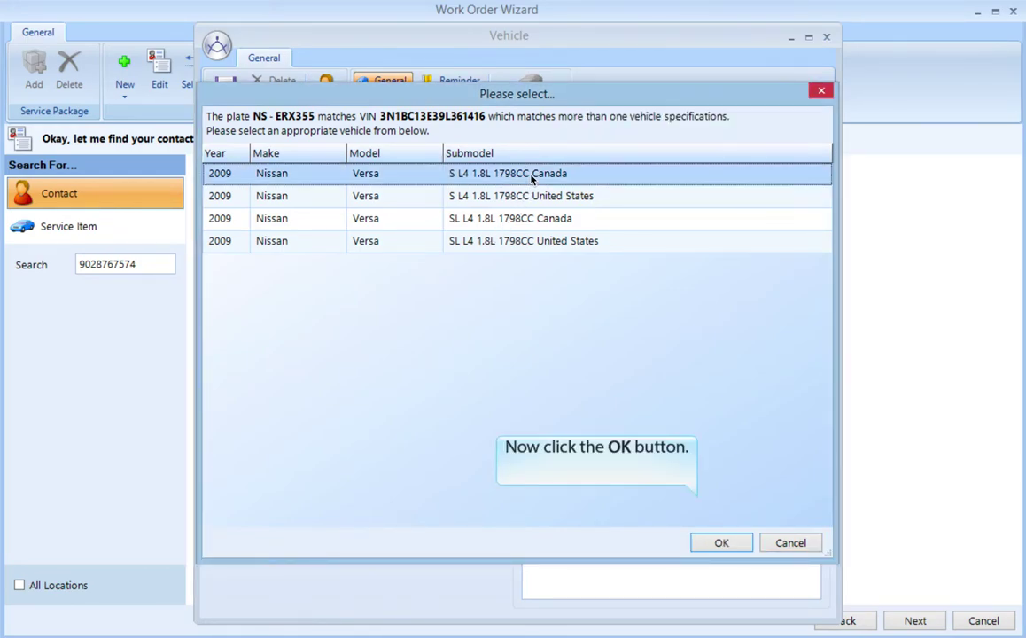
pyautogui.click(721, 540)
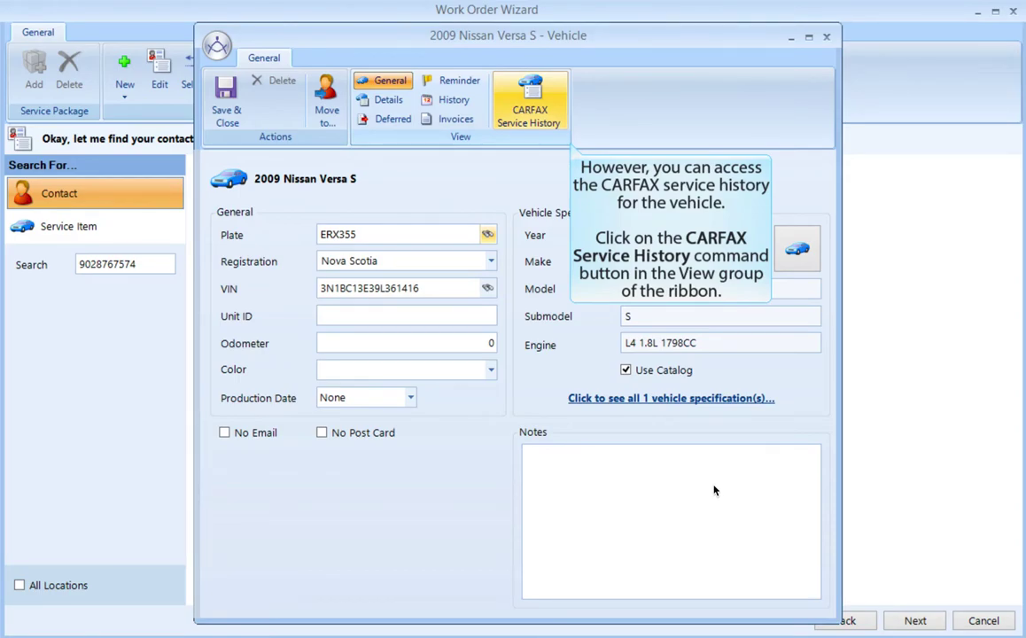
pyautogui.click(541, 106)
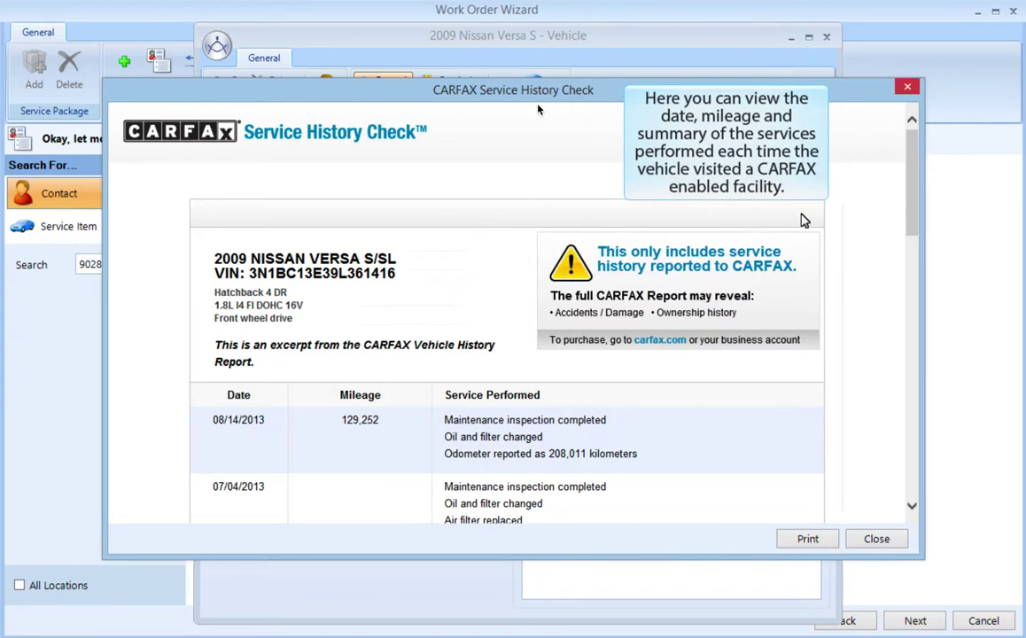
pyautogui.moveTo(912, 197); pyautogui.dragTo(923, 270)
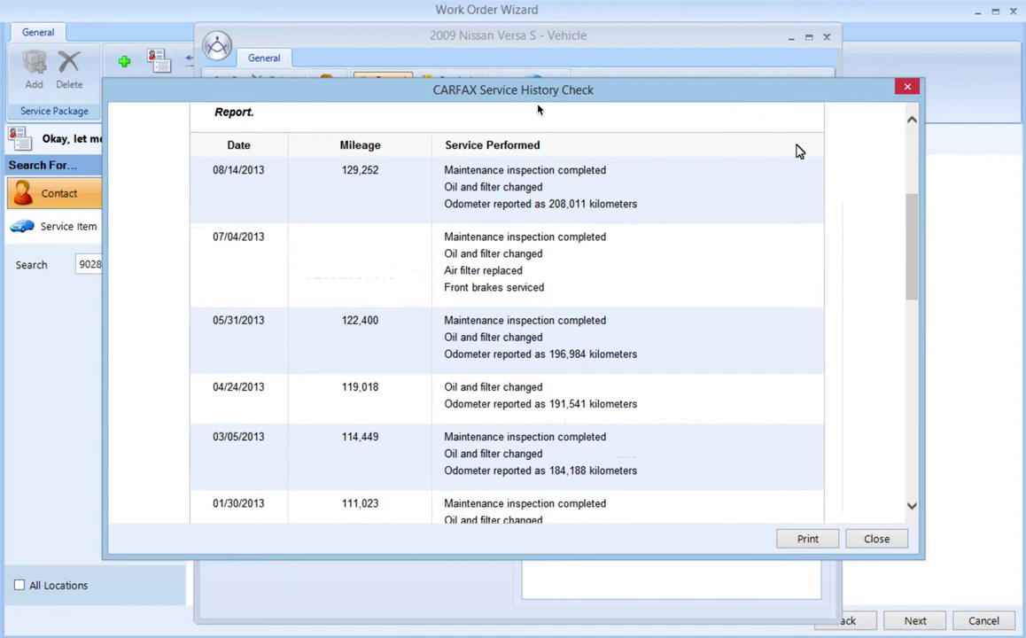
pyautogui.click(914, 358)
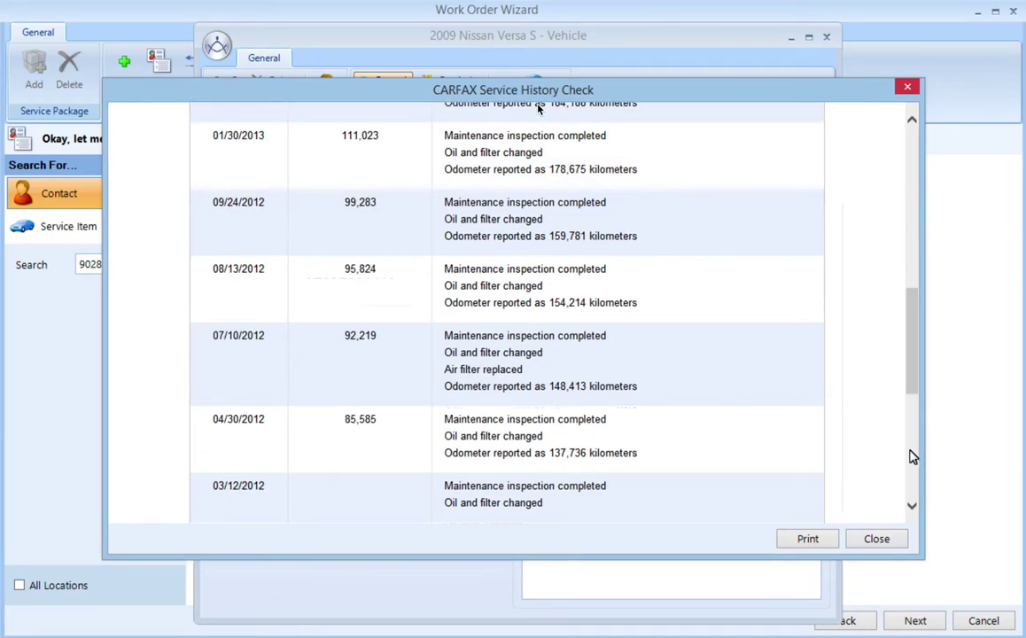
pyautogui.click(912, 479)
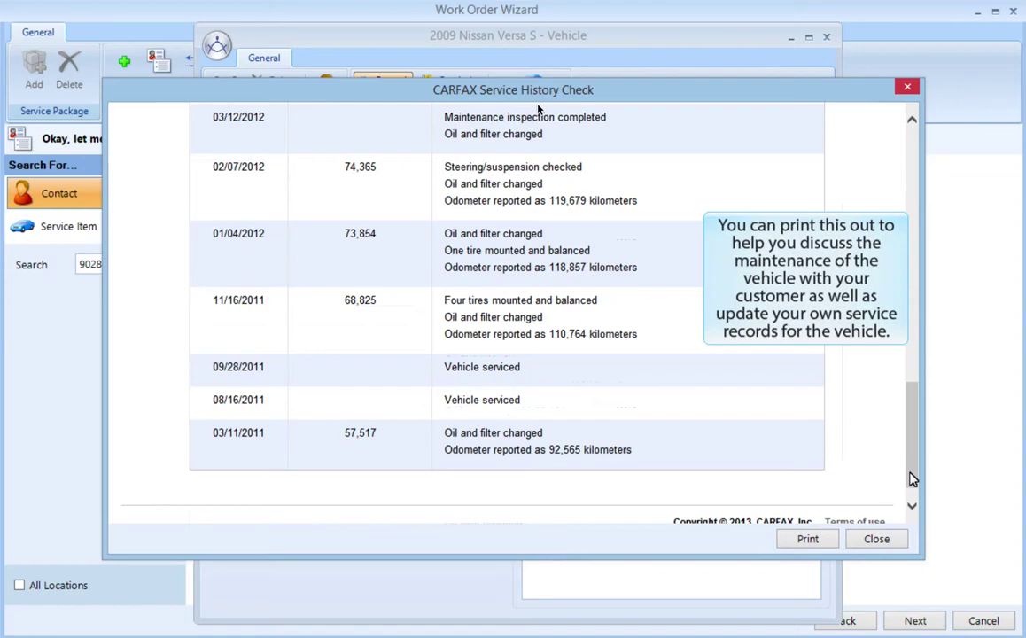
pyautogui.click(877, 539)
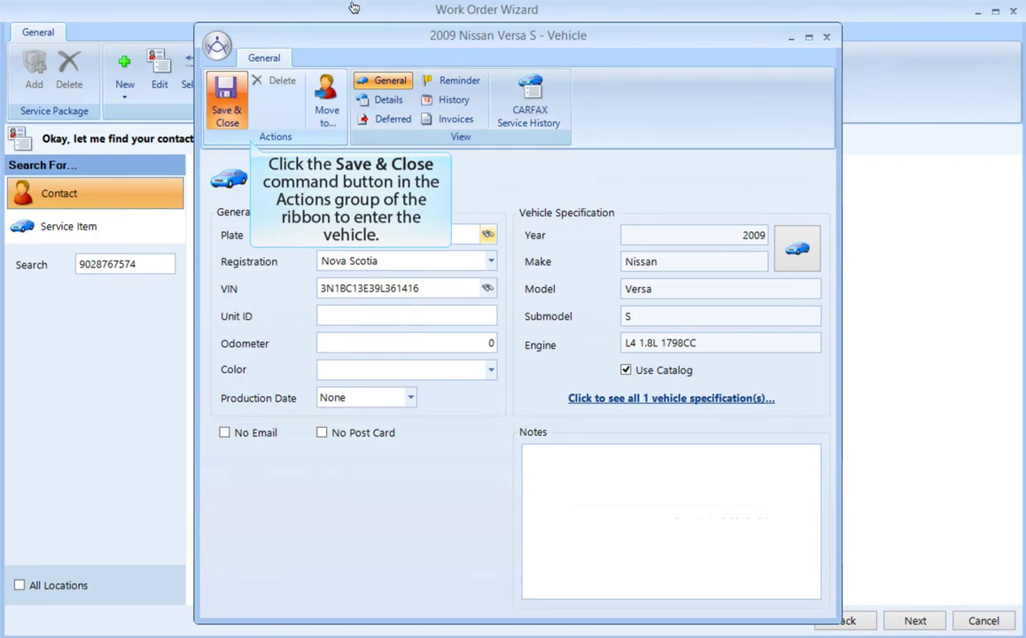
# Step: Save the 2009 Nissan Versa S (ERX355) and select it under its owner in the contact tree
pyautogui.click(227, 108)
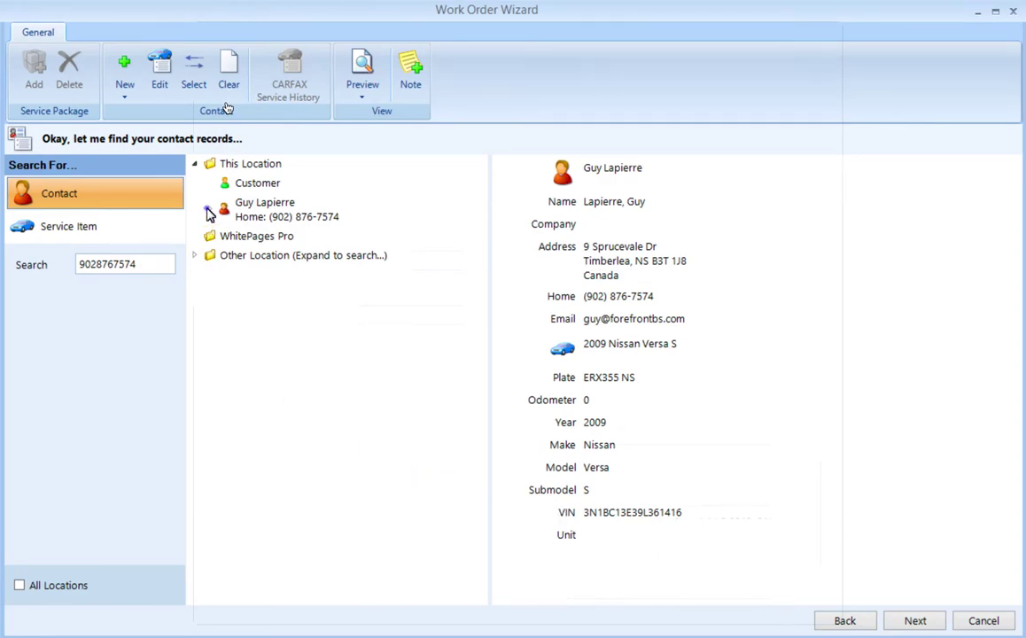
pyautogui.click(209, 212)
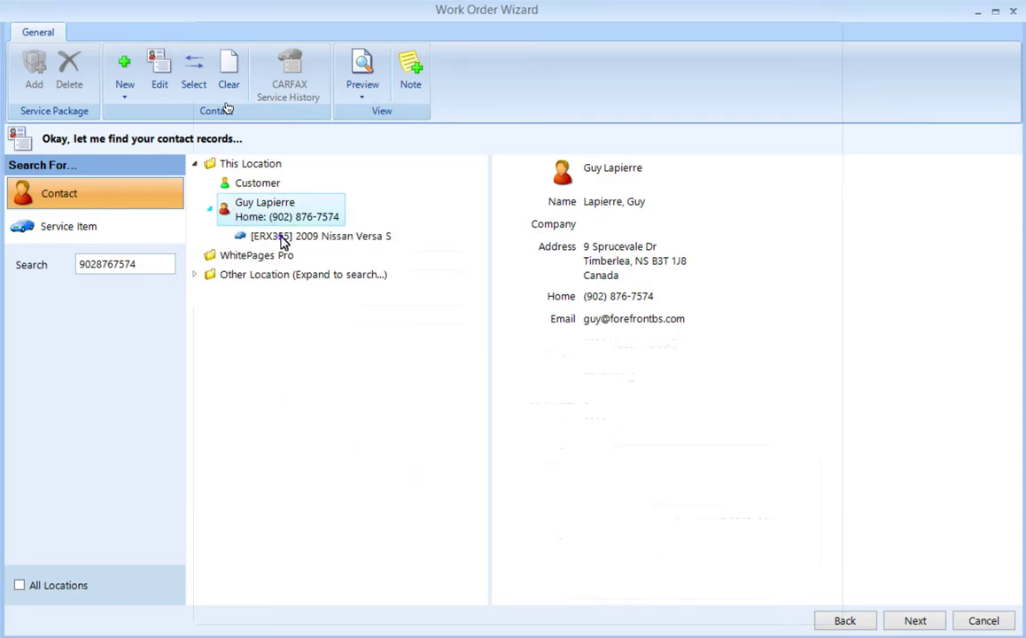
pyautogui.click(282, 237)
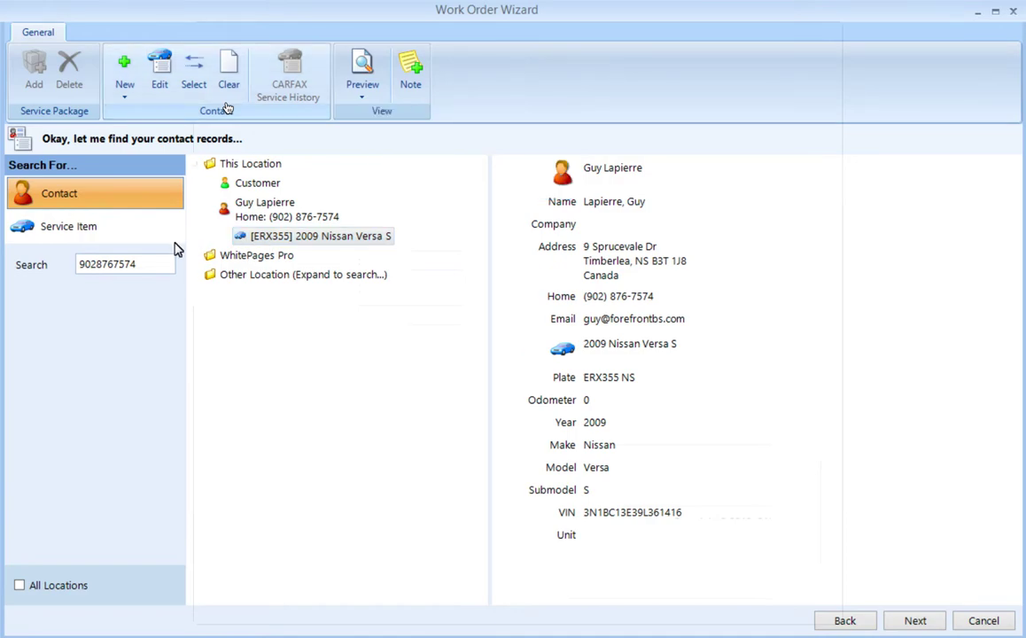
pyautogui.doubleClick(138, 272)
pyautogui.write('fra')
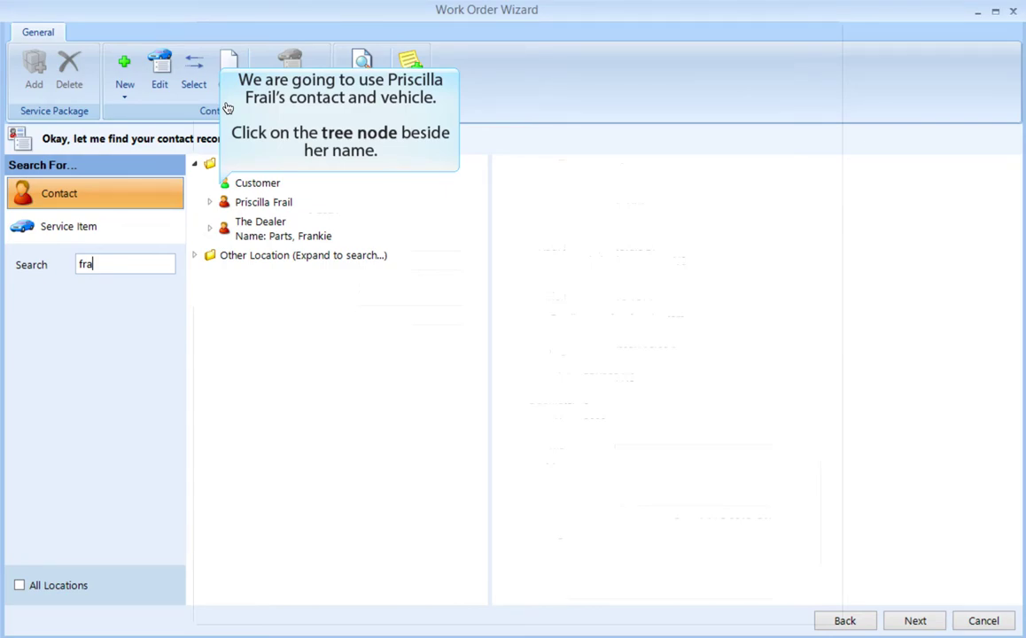
pyautogui.click(210, 203)
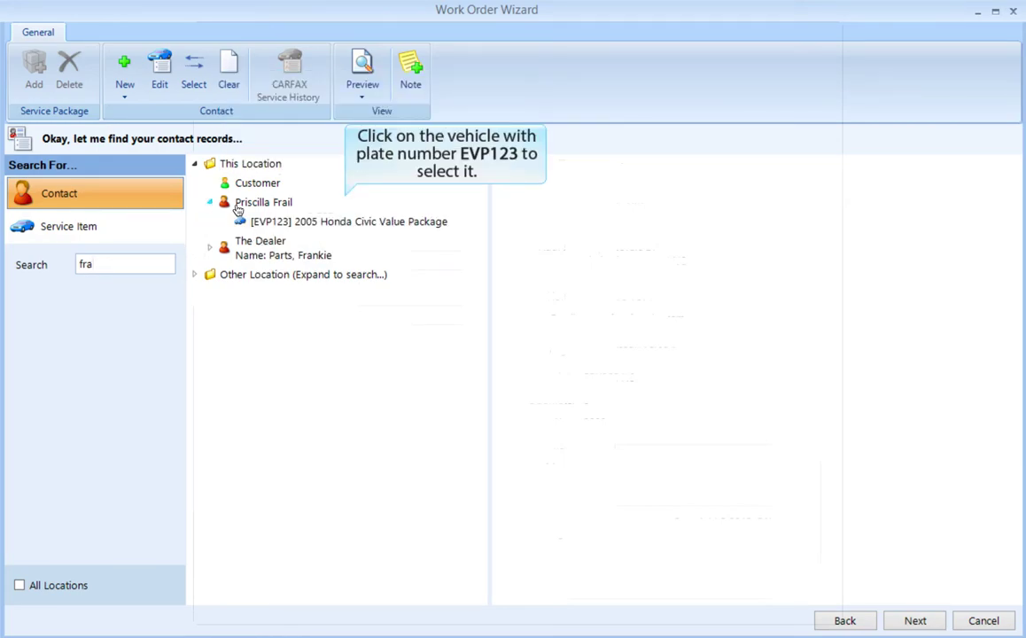
pyautogui.click(275, 222)
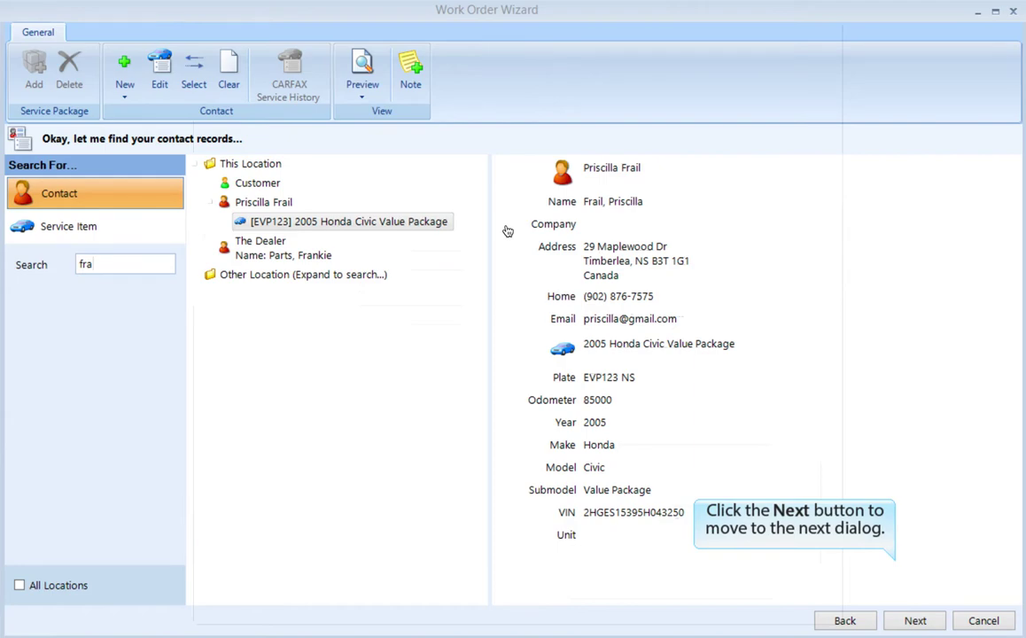
# Step: Add the deferred Windshield Wiper(s) (Front) package to the work order
pyautogui.click(914, 620)
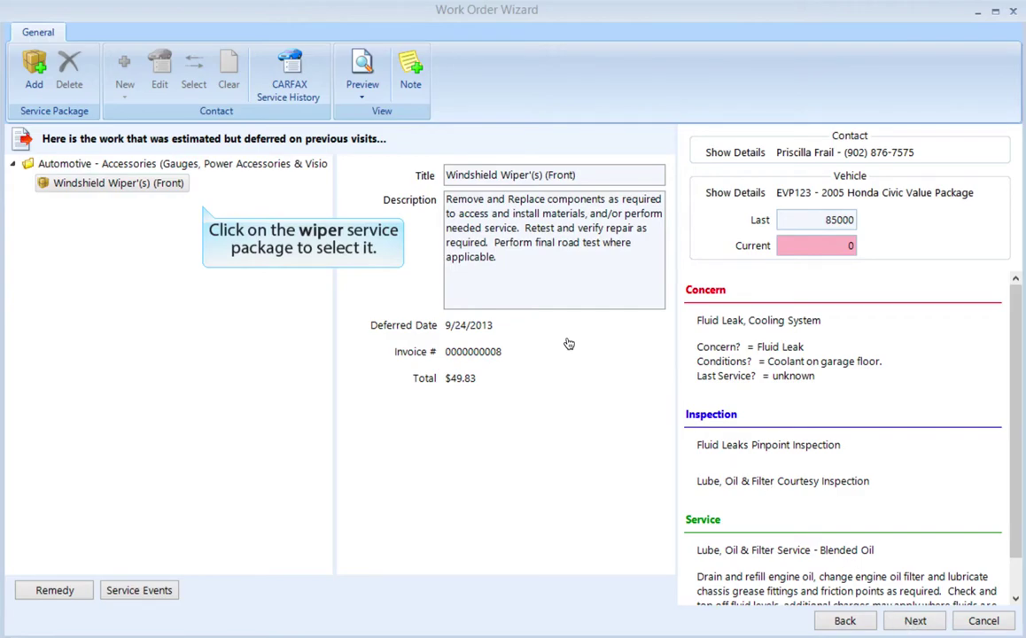
pyautogui.click(164, 185)
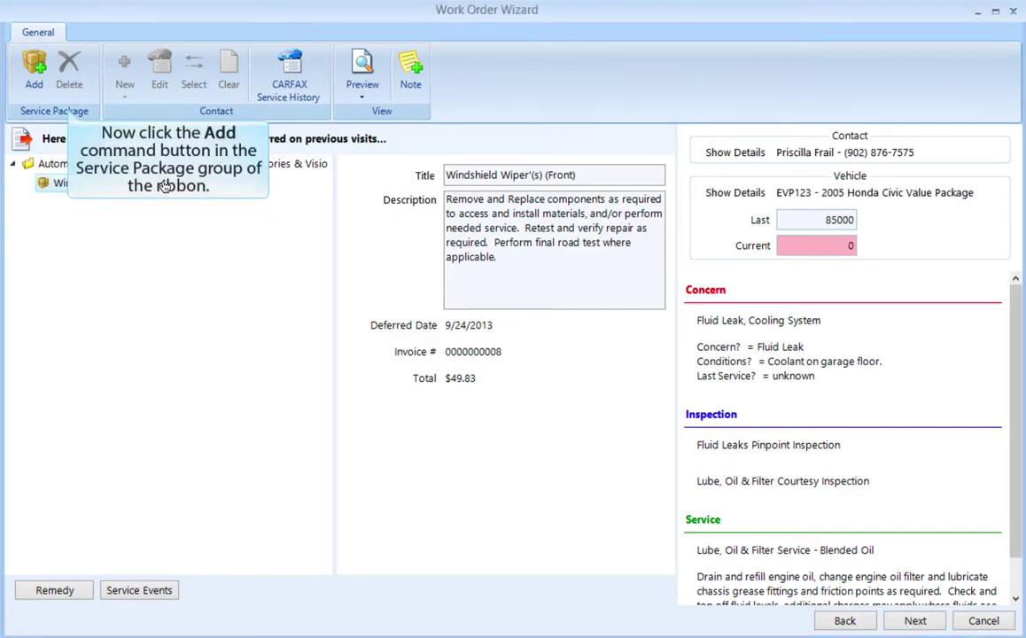
pyautogui.click(34, 68)
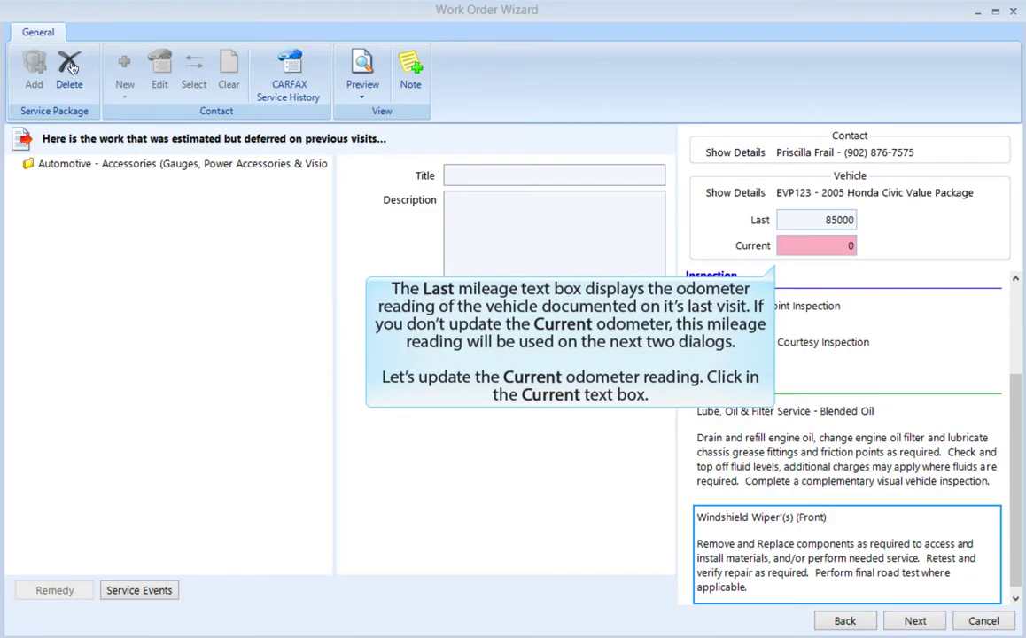
# Step: Enter a current odometer reading of 90000 and continue to the interval services
pyautogui.click(822, 253)
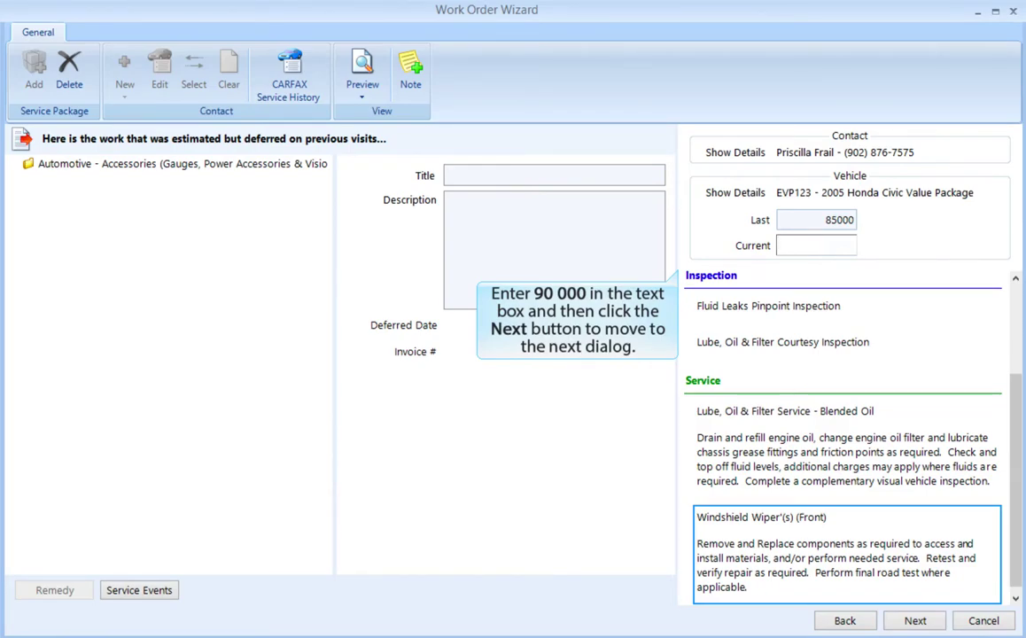
pyautogui.write('90000')
pyautogui.click(915, 621)
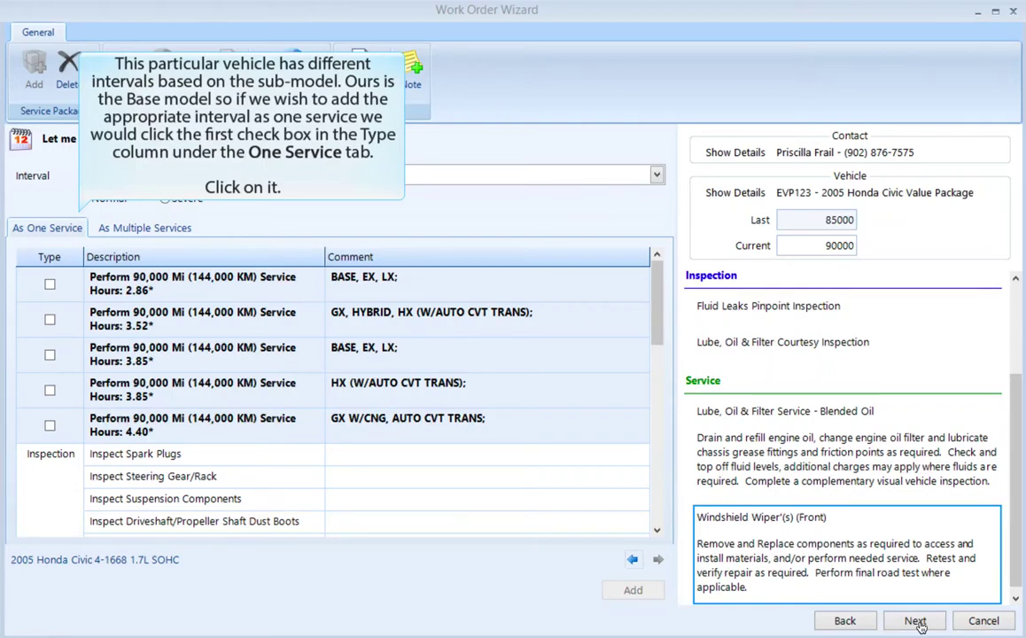
# Step: Add the BASE model 90,000 Mi service to the work order as one service package
pyautogui.click(49, 285)
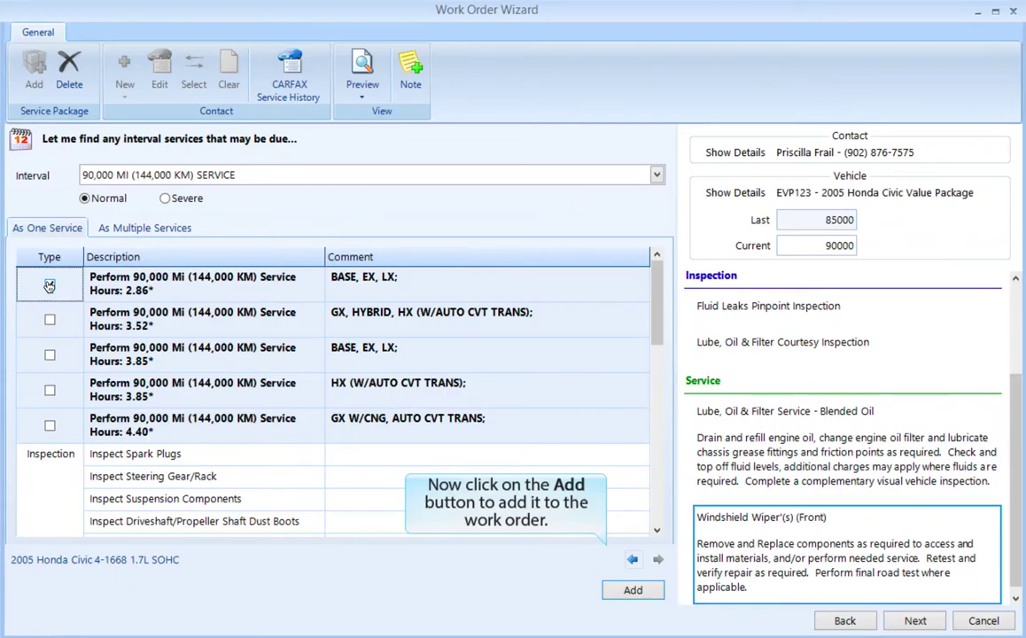
pyautogui.click(633, 591)
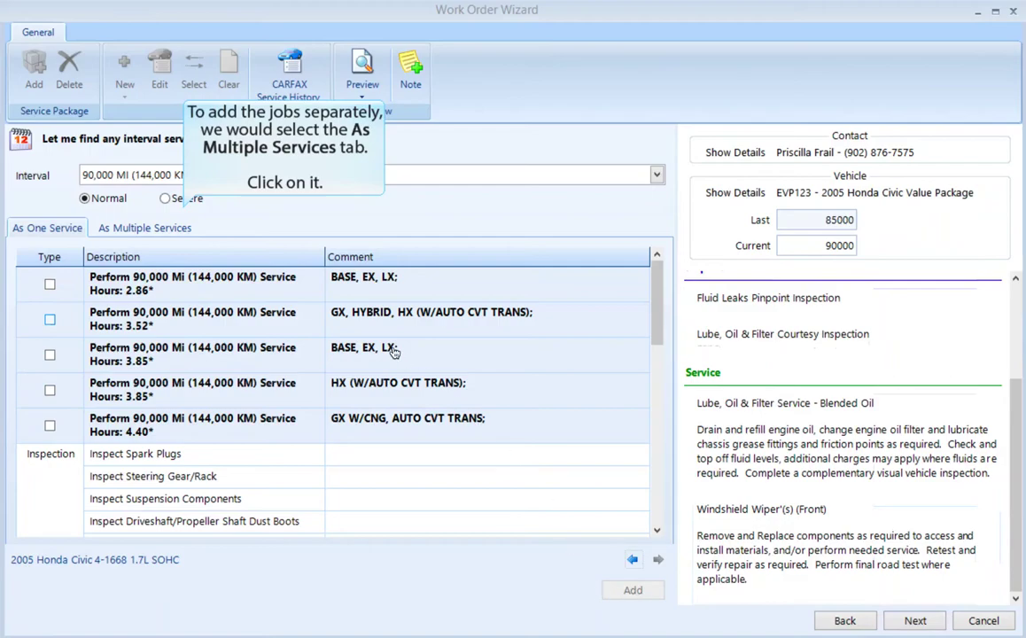
# Step: Show the 90,000 Mi interval work on the As Multiple Services tab as individual jobs
pyautogui.click(151, 229)
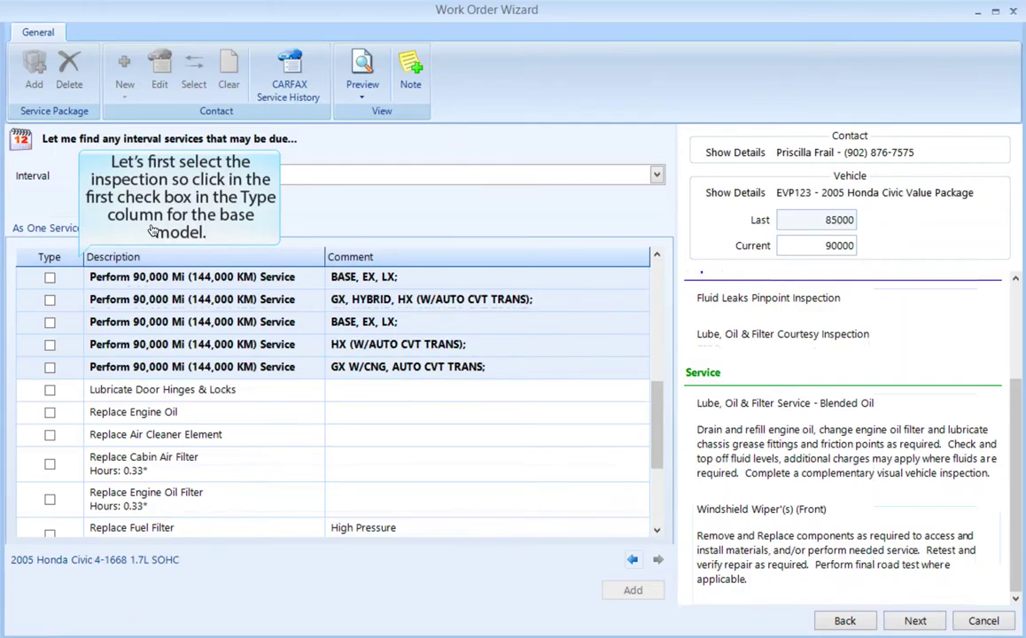
# Step: Check the base 90,000 Mi service, Lubricate Door Hinges & Locks, Replace Engine Oil and Replace Engine Oil Filter
pyautogui.click(50, 279)
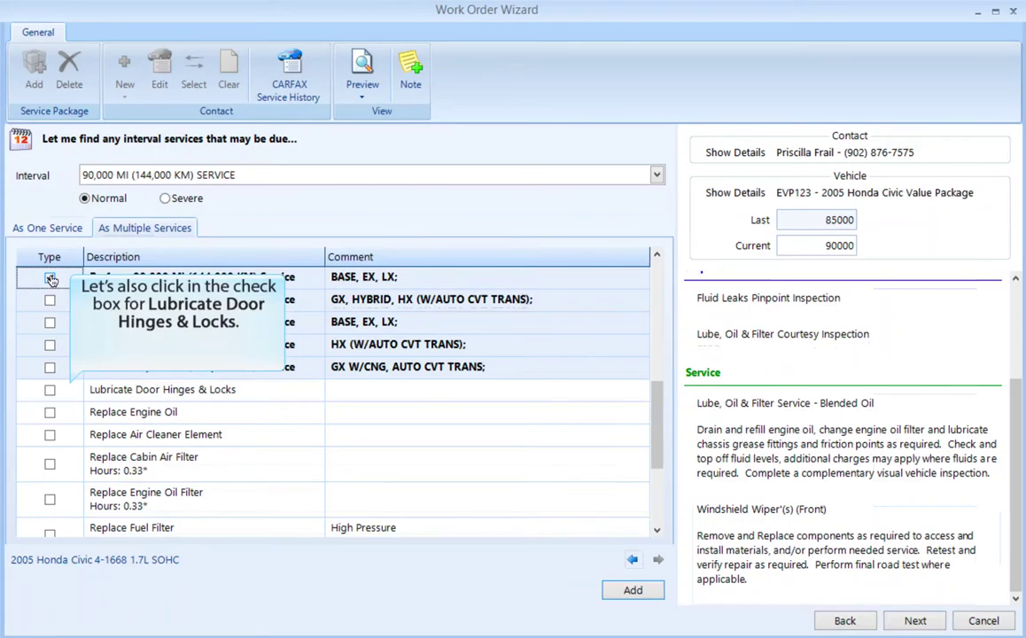
pyautogui.click(50, 391)
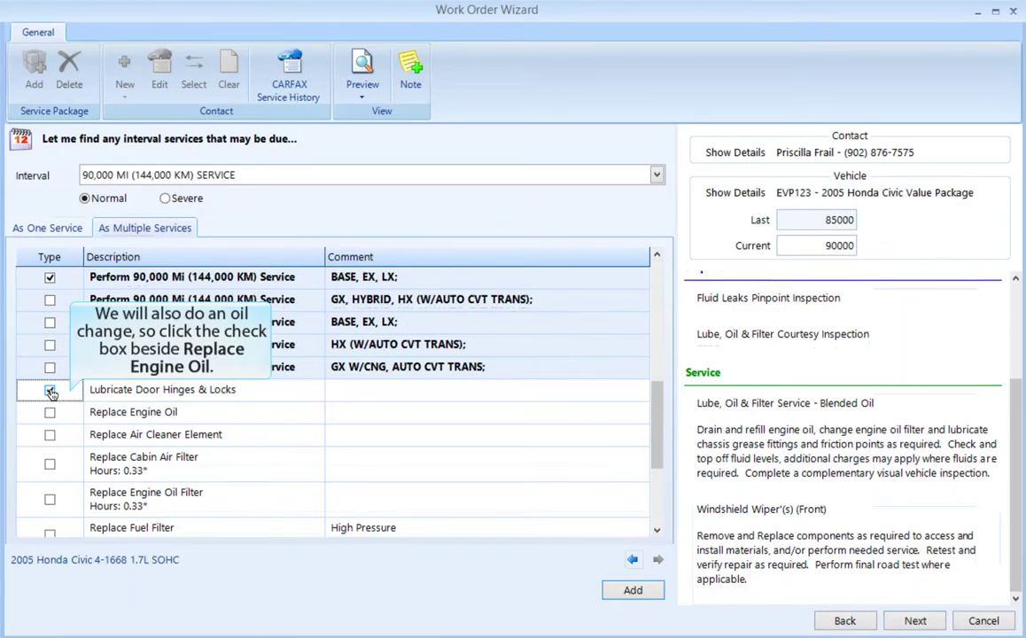
pyautogui.click(49, 413)
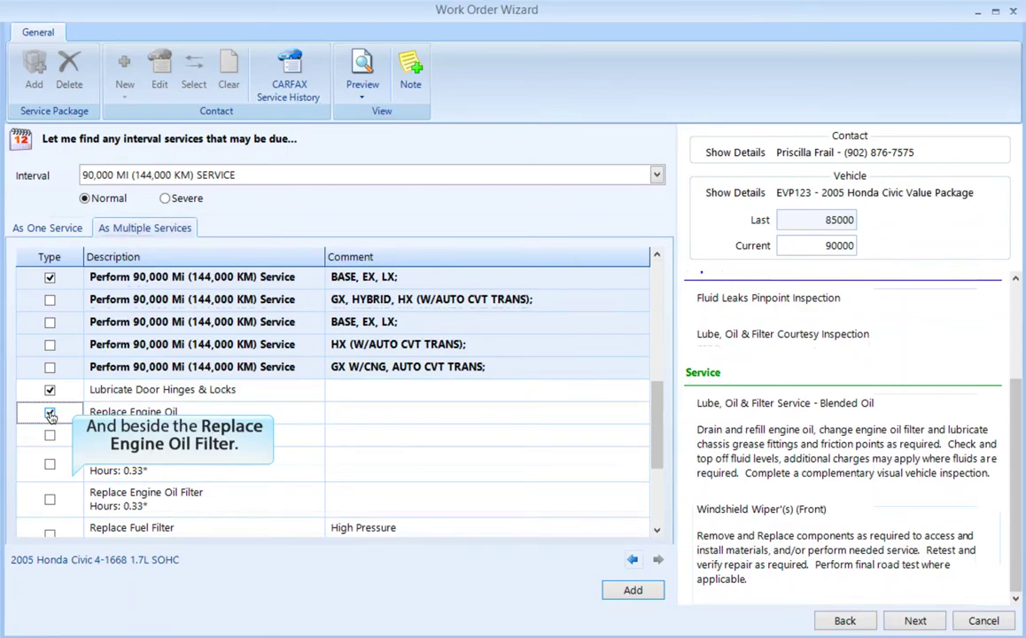
pyautogui.click(49, 500)
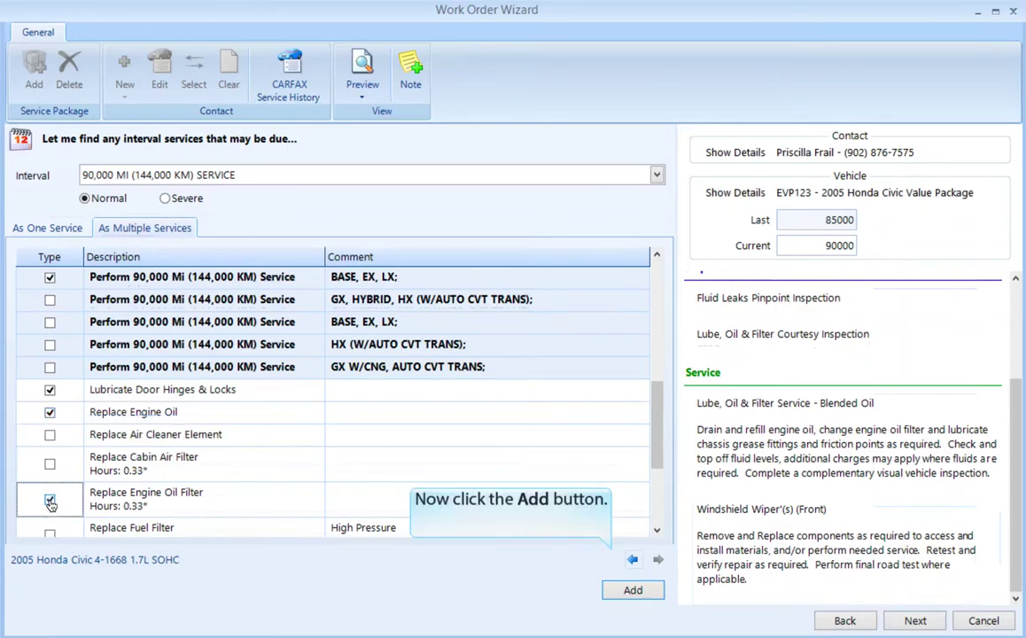
# Step: Add the four checked 90,000 Mi jobs to the work order
pyautogui.click(633, 592)
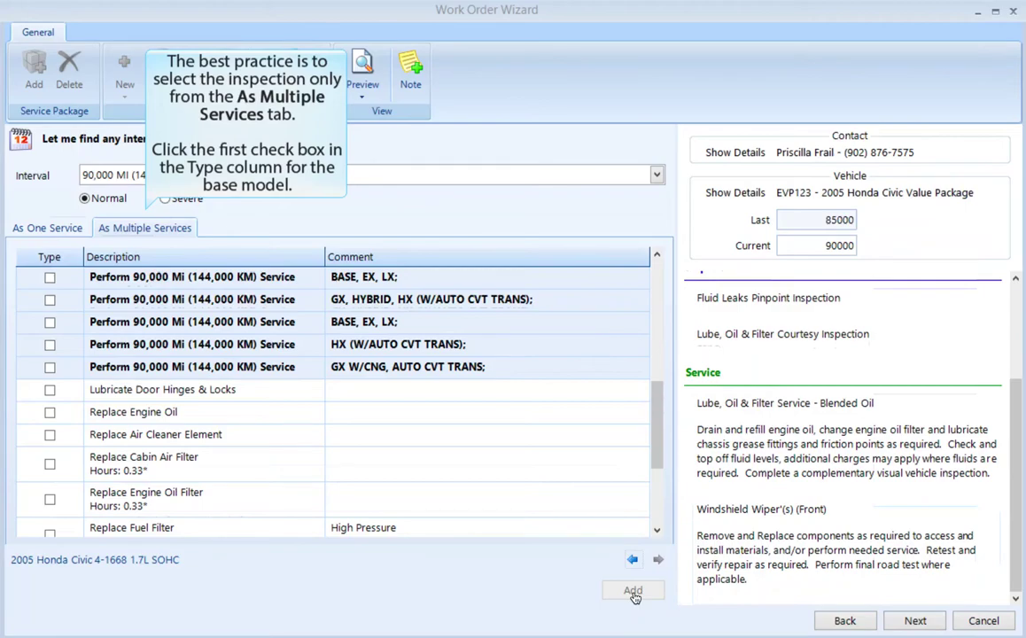
# Step: Add only the base-model 90,000 Mi inspection to the work order and proceed to the Reminder page
pyautogui.click(49, 278)
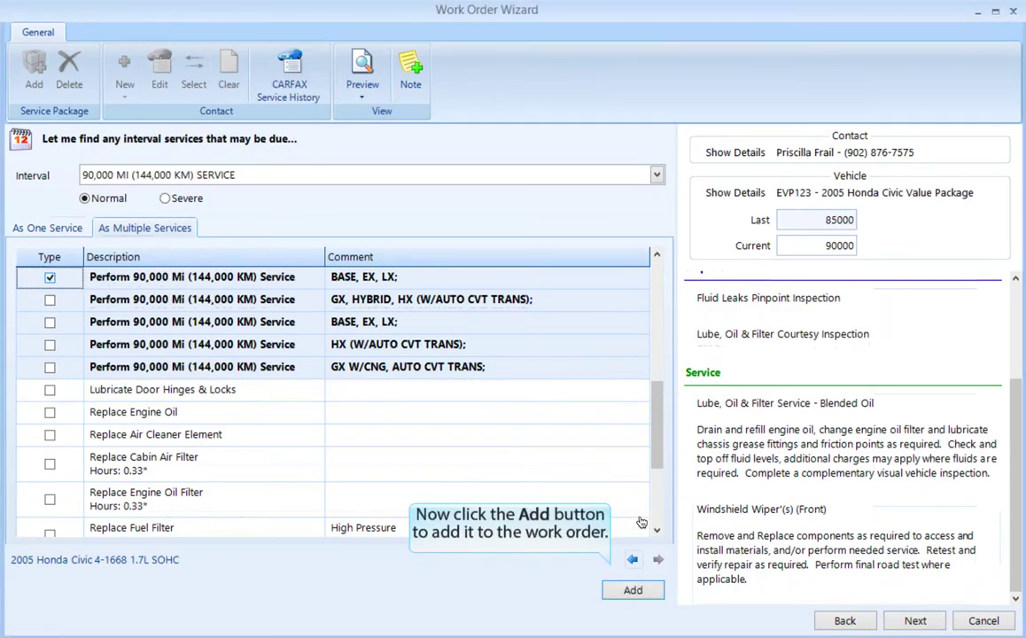
pyautogui.click(636, 594)
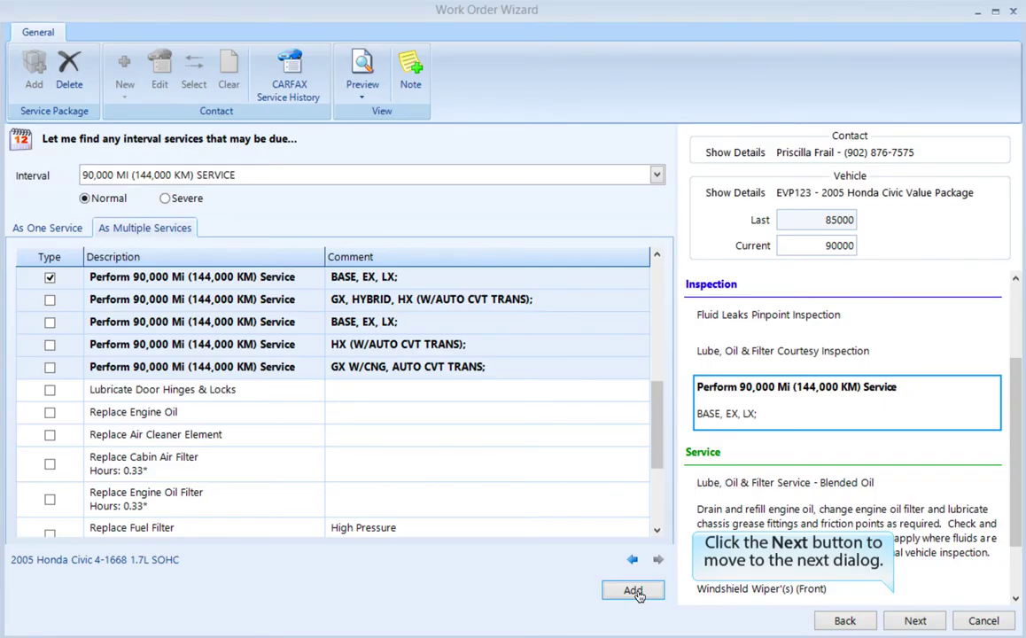
pyautogui.click(915, 621)
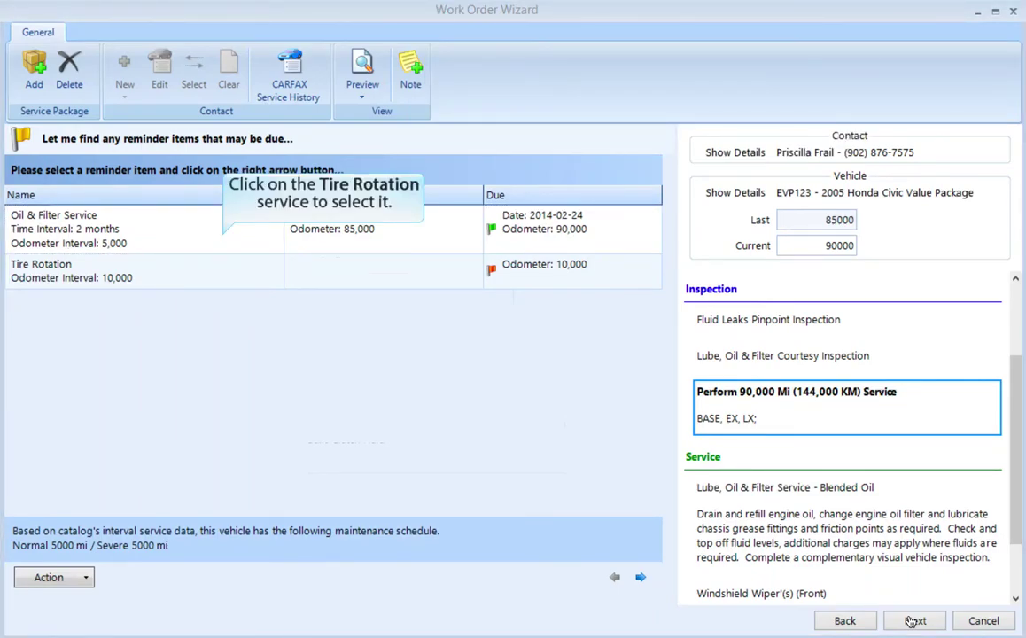
# Step: Select the Tire Rotation reminder and bring up its Remedy, Add, Edit and Delete actions
pyautogui.click(147, 276)
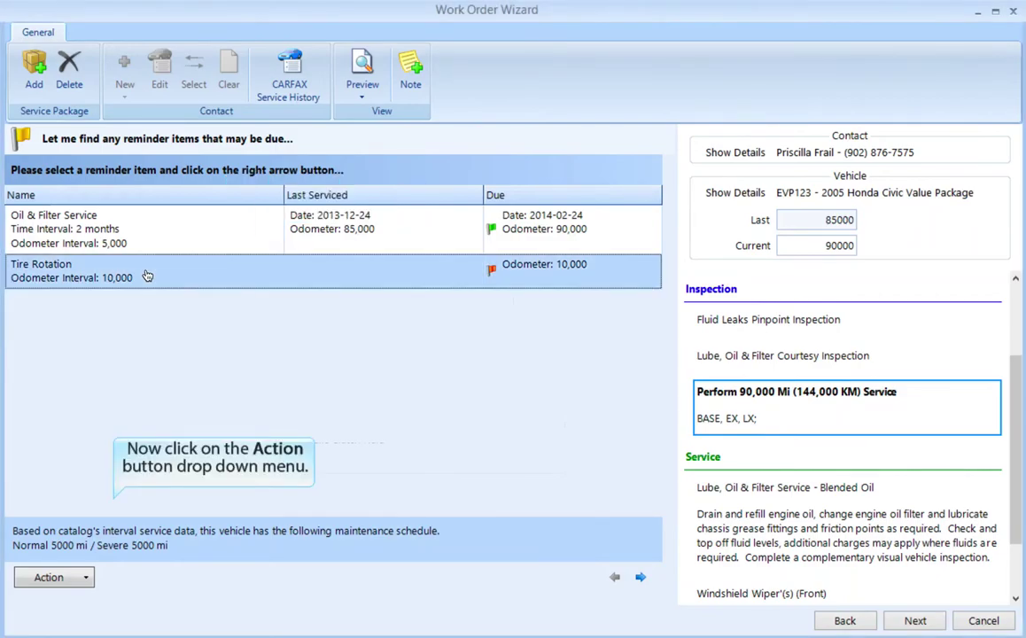
pyautogui.click(88, 580)
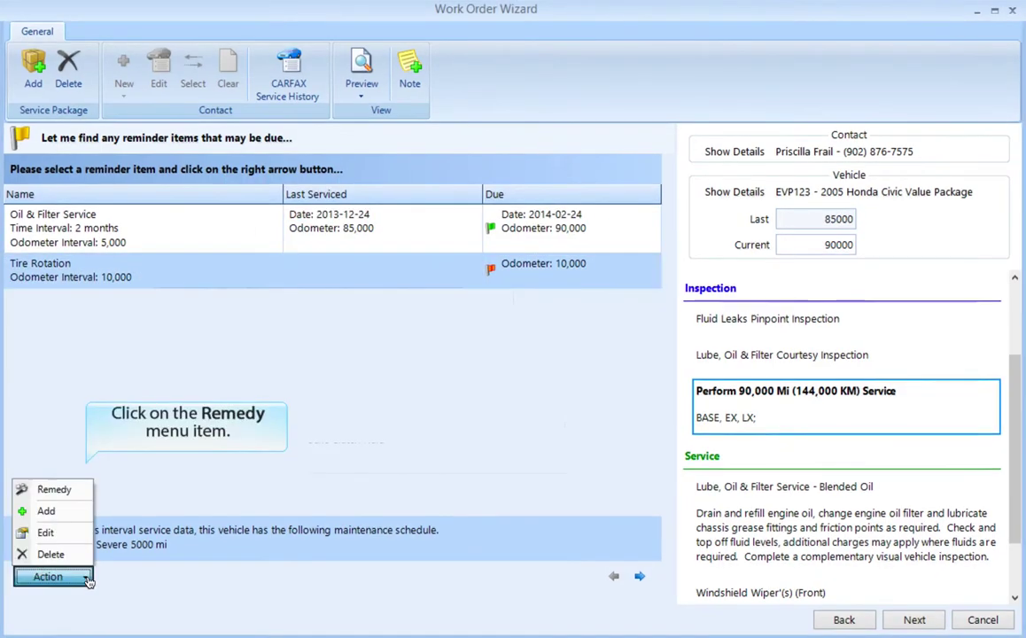
# Step: Remedy Tire Rotation as done 2013-12-02 at 84,100, noting 'The customer purchased new tires at the Tire Shop.'
pyautogui.click(55, 490)
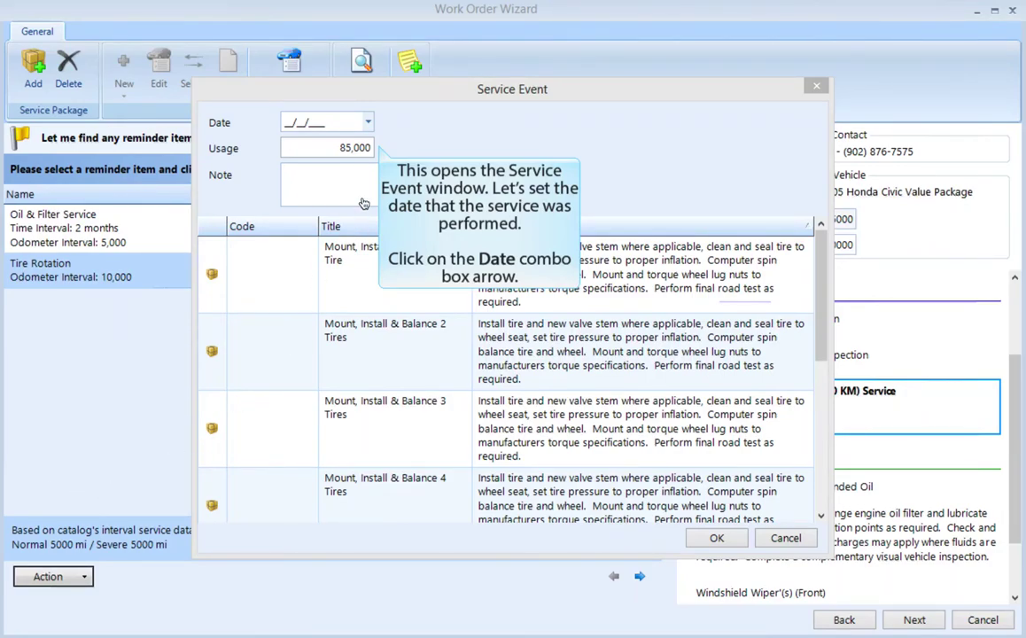
pyautogui.click(369, 125)
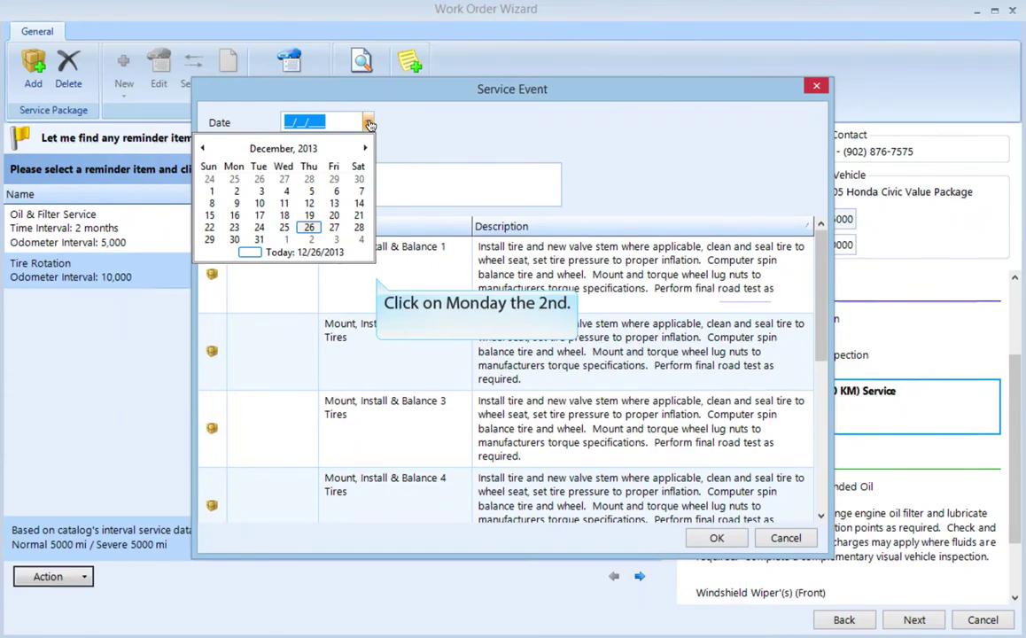
pyautogui.click(237, 191)
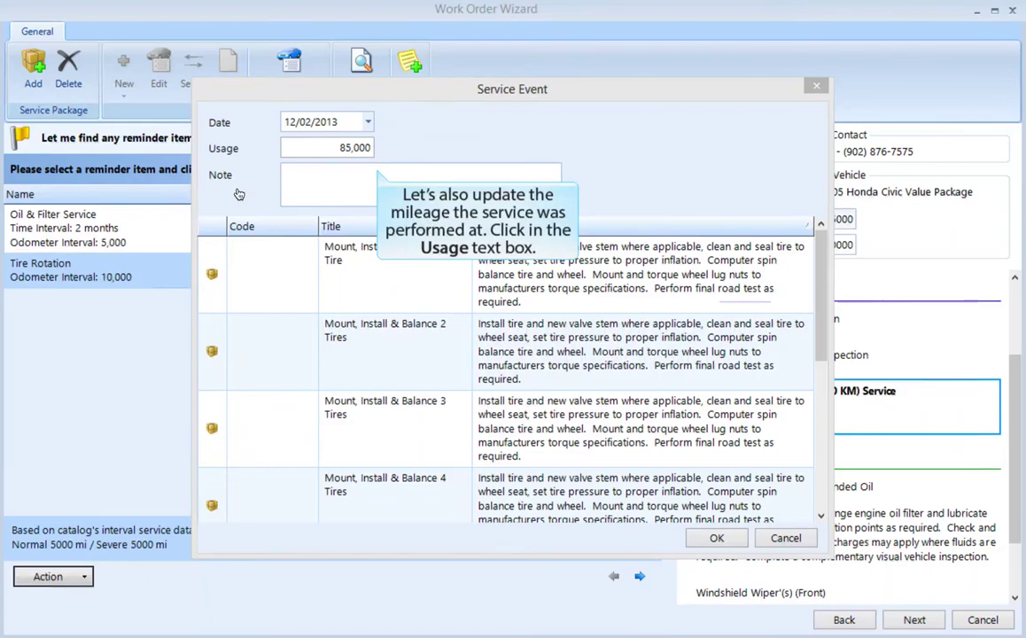
pyautogui.click(324, 152)
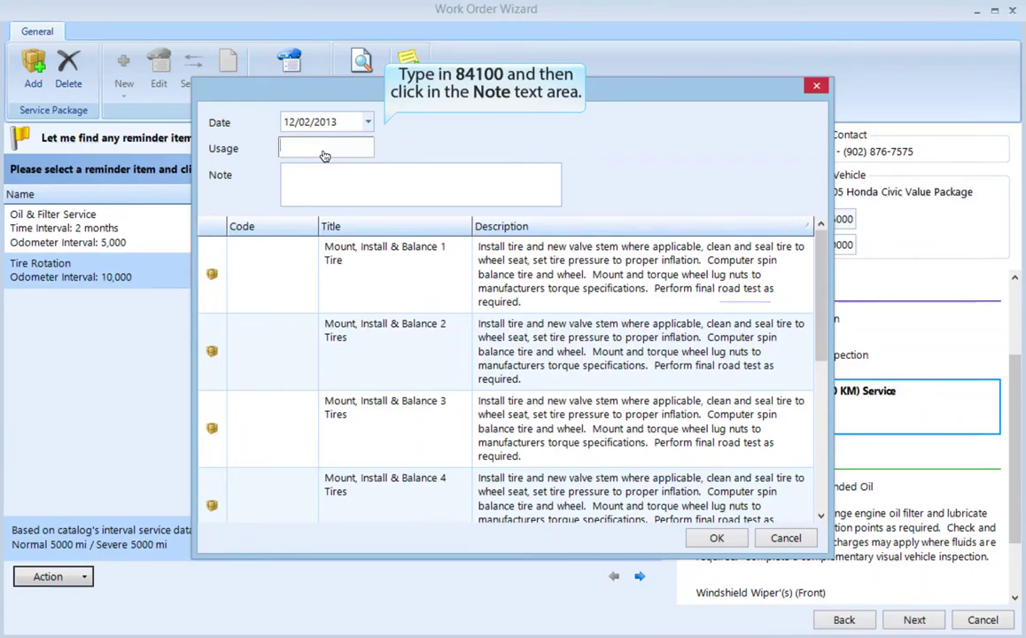
pyautogui.write('84100')
pyautogui.click(328, 176)
pyautogui.write('The custome')
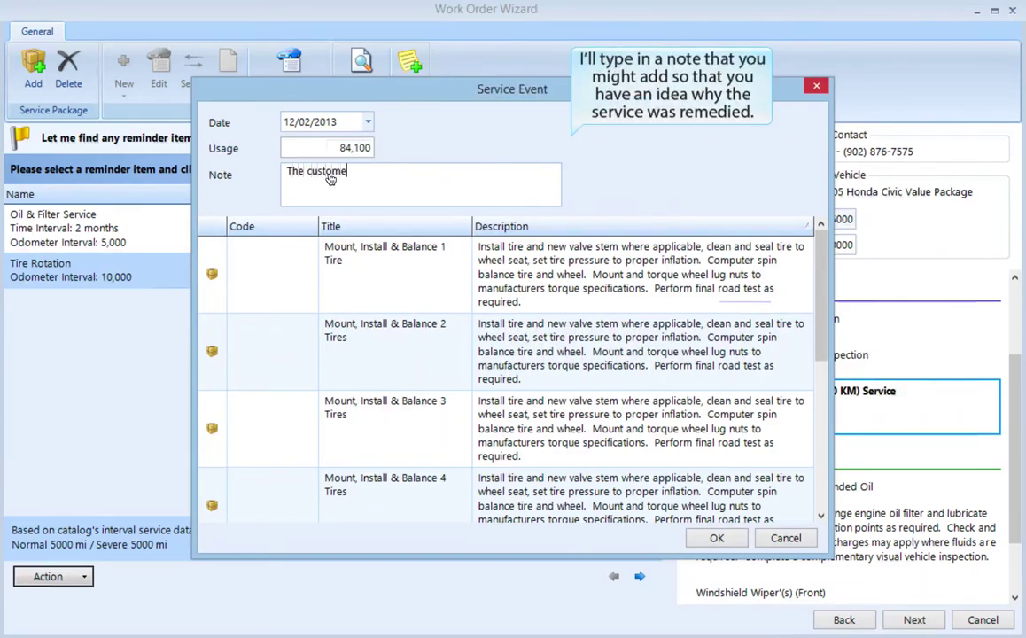
pyautogui.write('r purchased new tires at th')
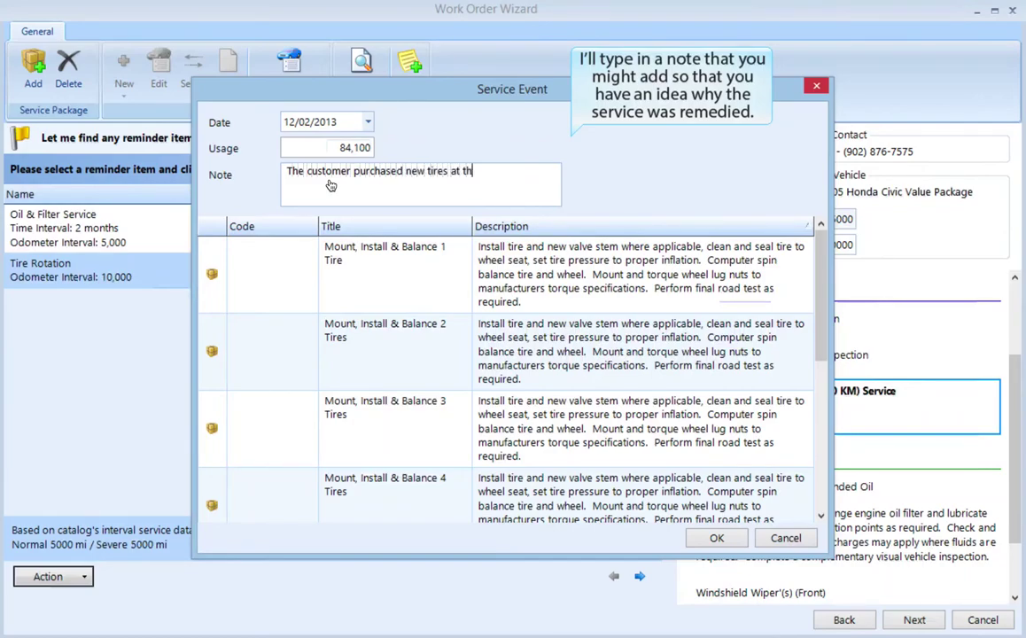
pyautogui.write('e Tire Shop.')
pyautogui.scroll(-2, 505, 372)
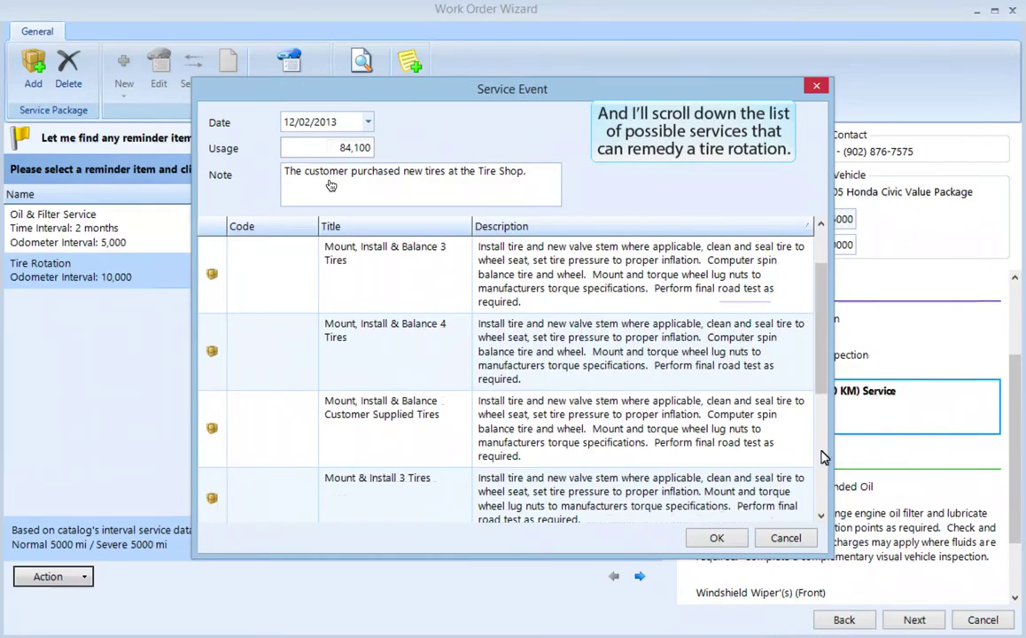
pyautogui.scroll(-4, 824, 457)
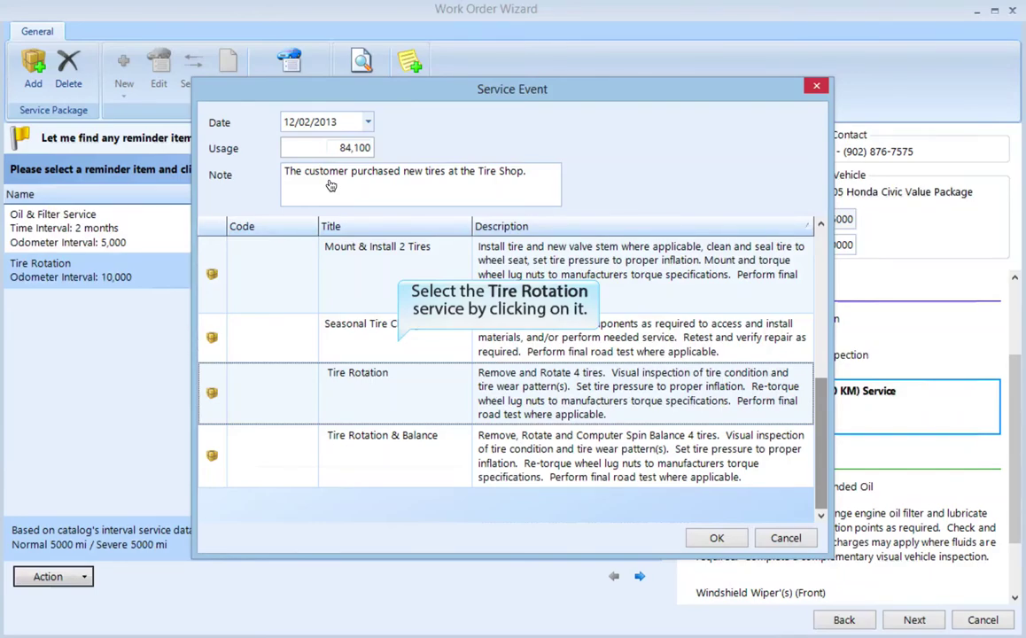
pyautogui.click(362, 384)
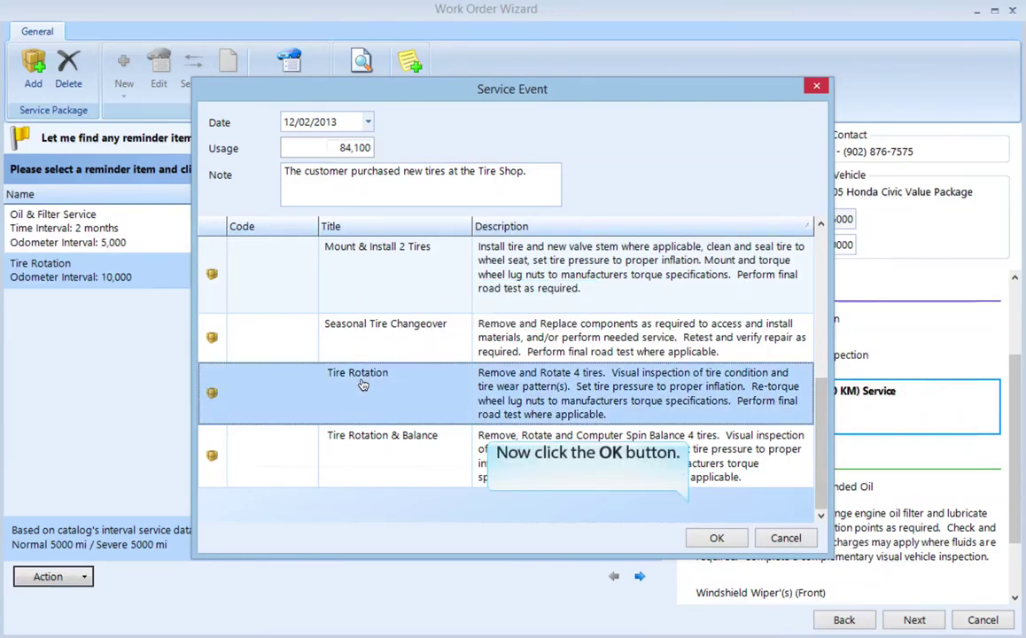
pyautogui.click(717, 539)
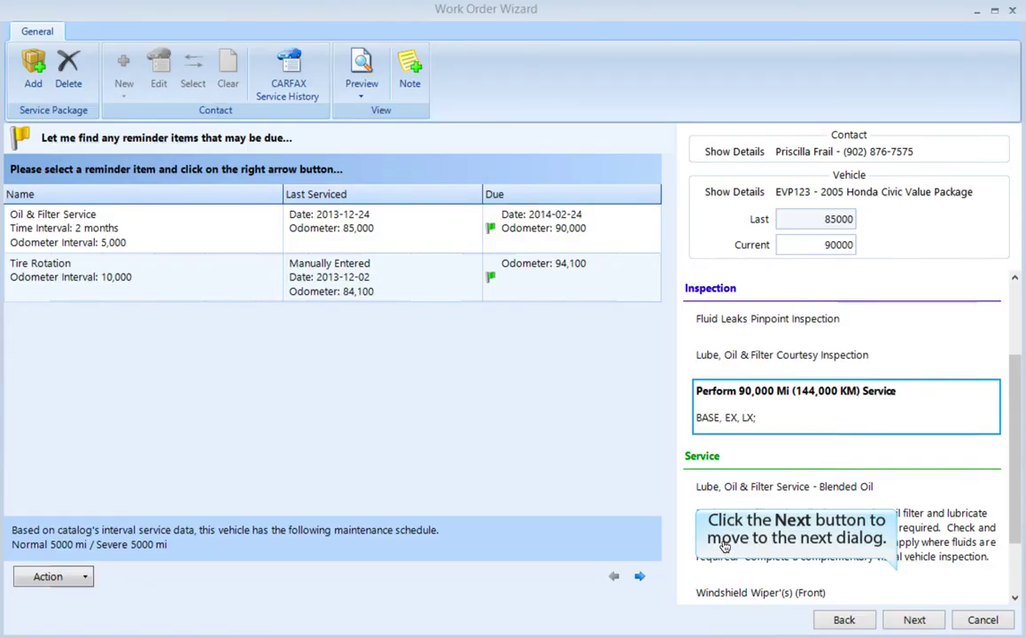
# Step: Set the engine oil fluid capacity to 3.5 Quart to reach the work order summary
pyautogui.click(914, 620)
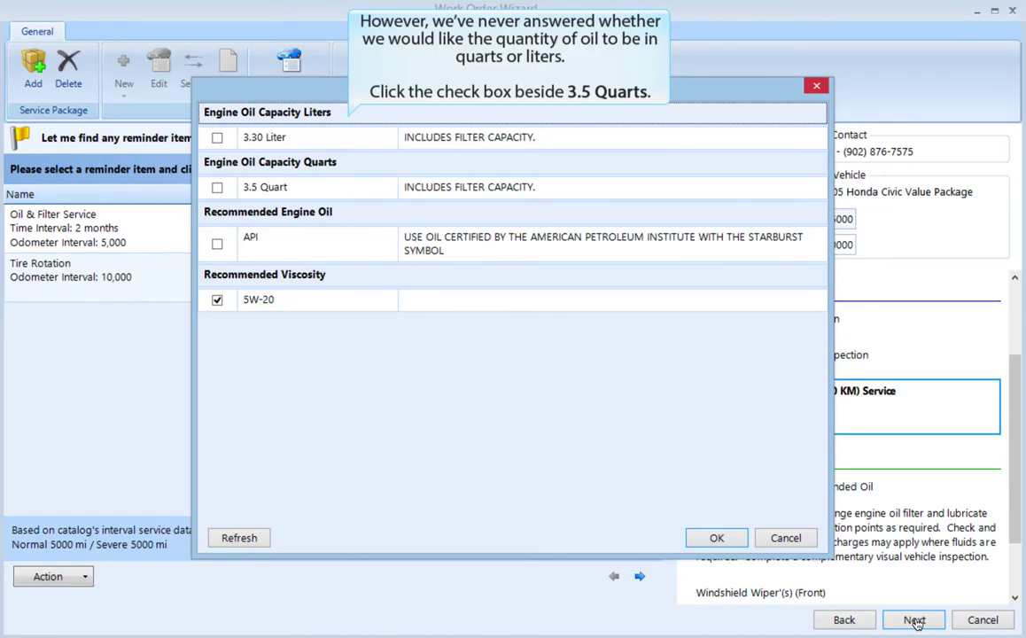
pyautogui.click(217, 188)
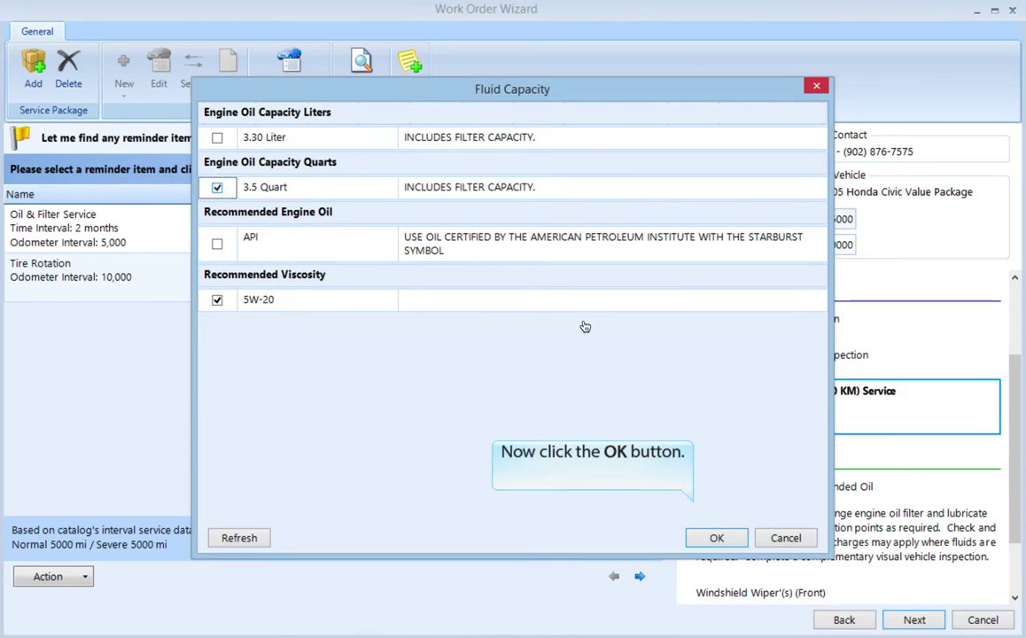
pyautogui.click(717, 539)
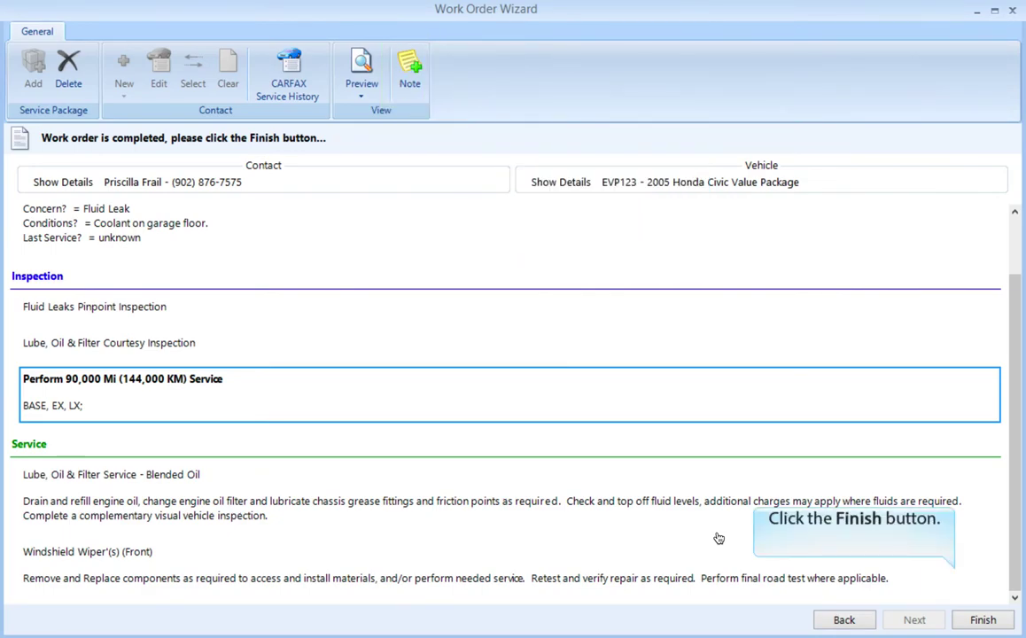
# Step: Finish the Work Order Wizard so the new work order opens in its own tab
pyautogui.click(981, 619)
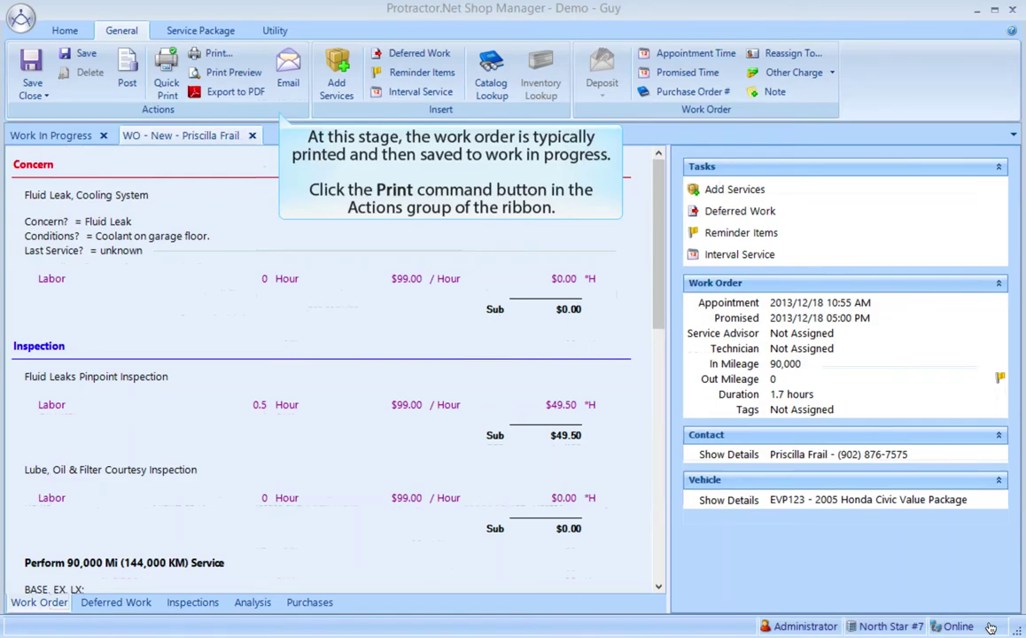
pyautogui.click(206, 54)
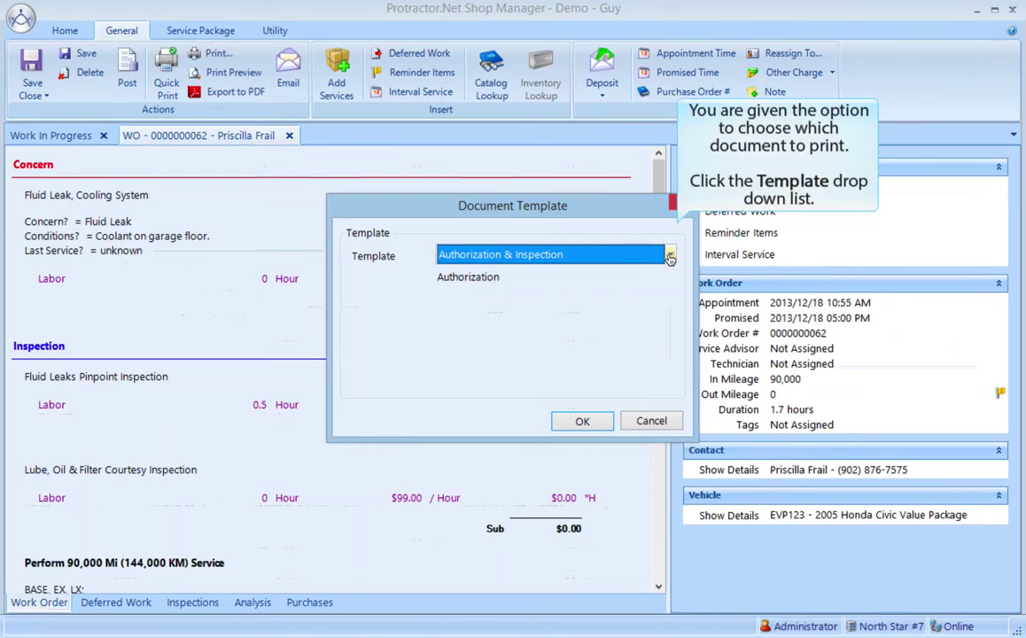
# Step: Pick the Authorization & Inspection template and send the work order to the printer
pyautogui.click(670, 256)
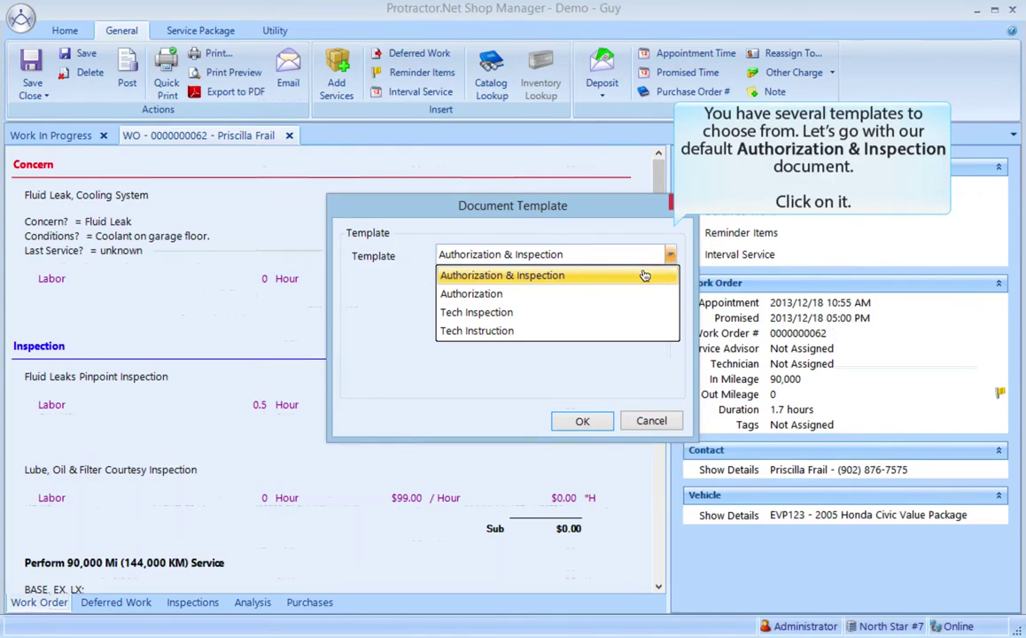
pyautogui.click(596, 277)
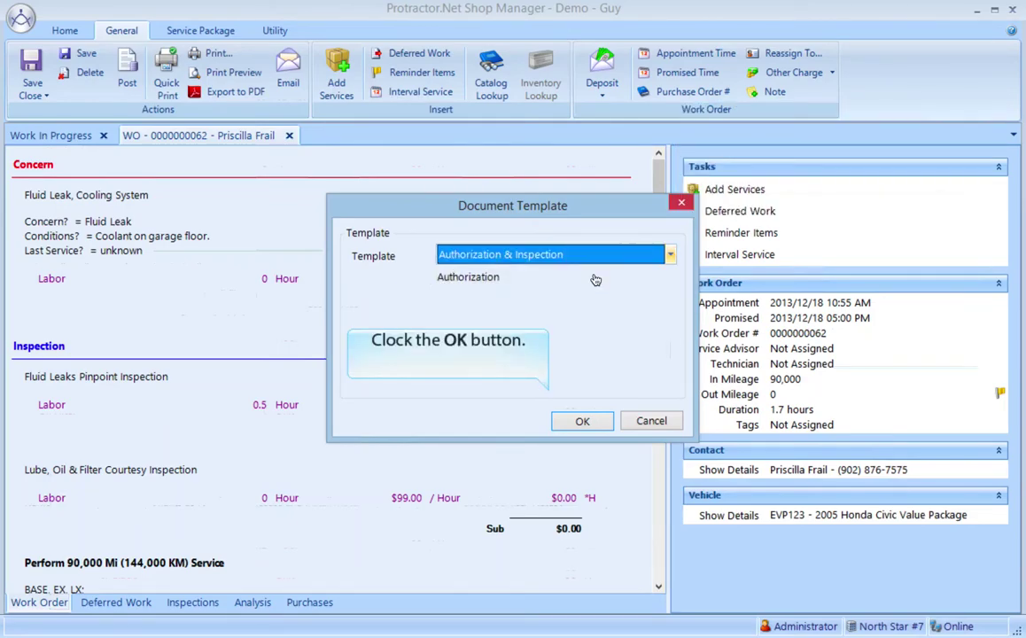
pyautogui.click(591, 425)
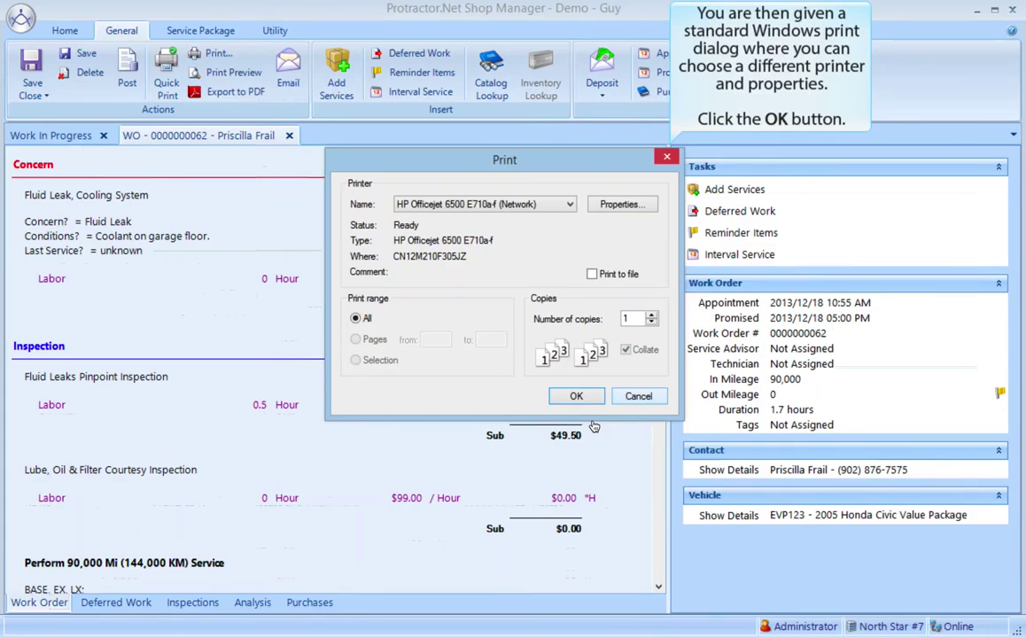
pyautogui.click(578, 396)
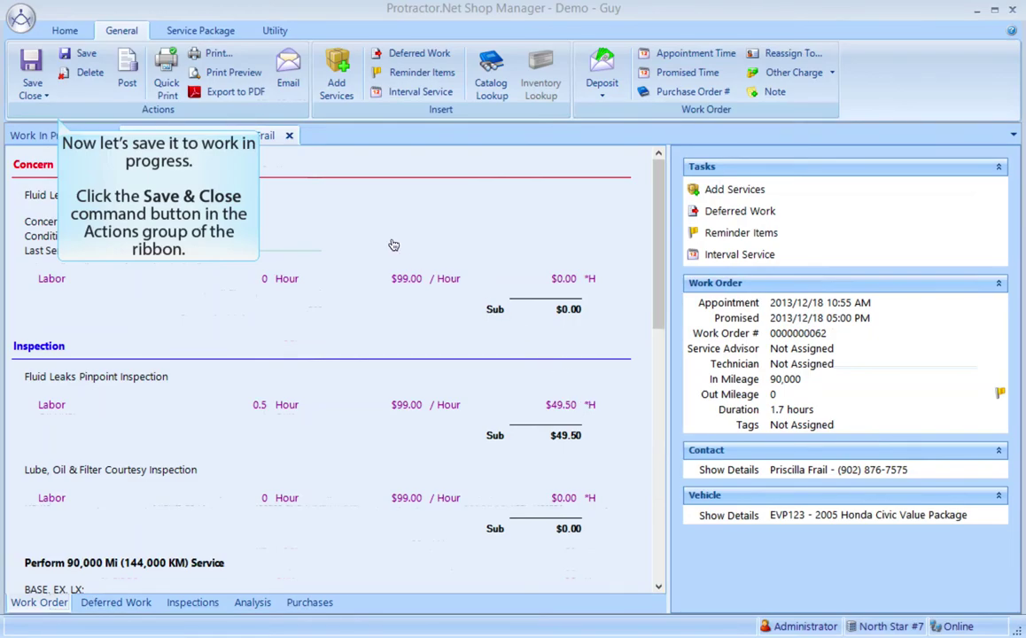
pyautogui.click(33, 89)
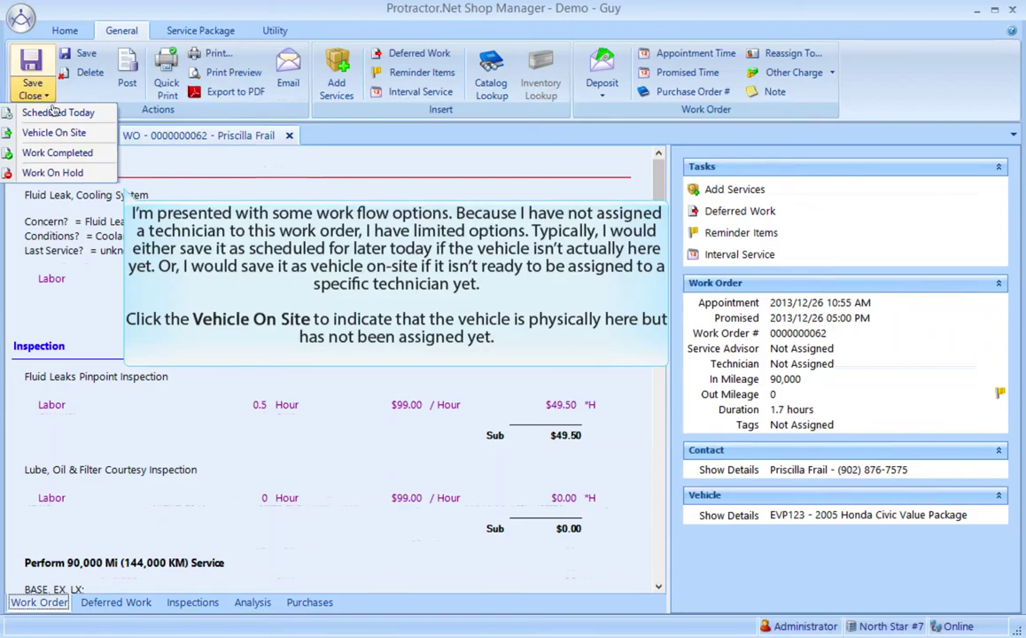
pyautogui.click(56, 133)
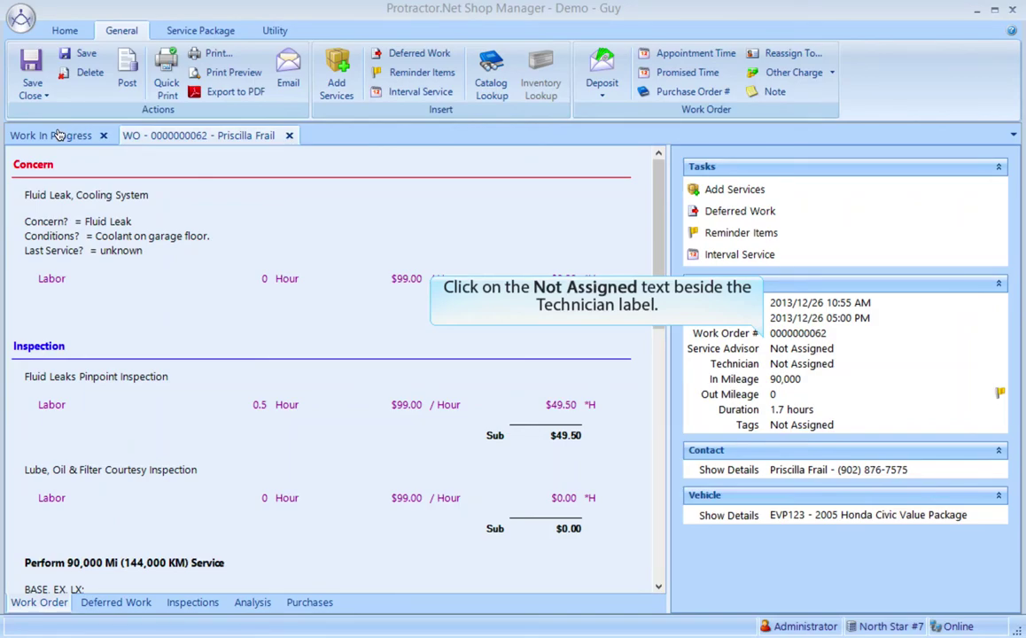
pyautogui.click(807, 366)
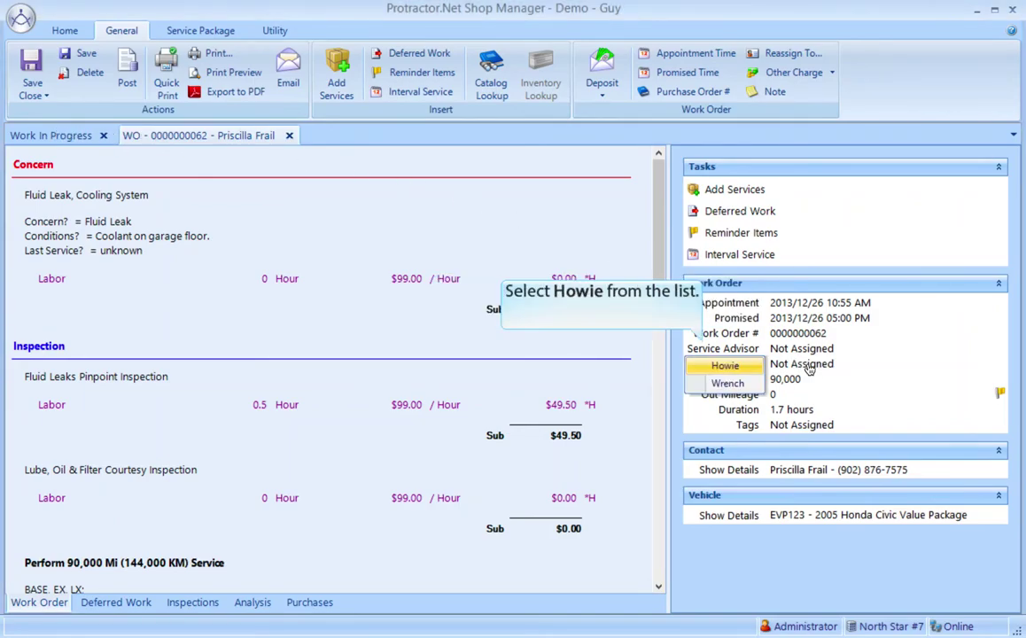
pyautogui.click(734, 367)
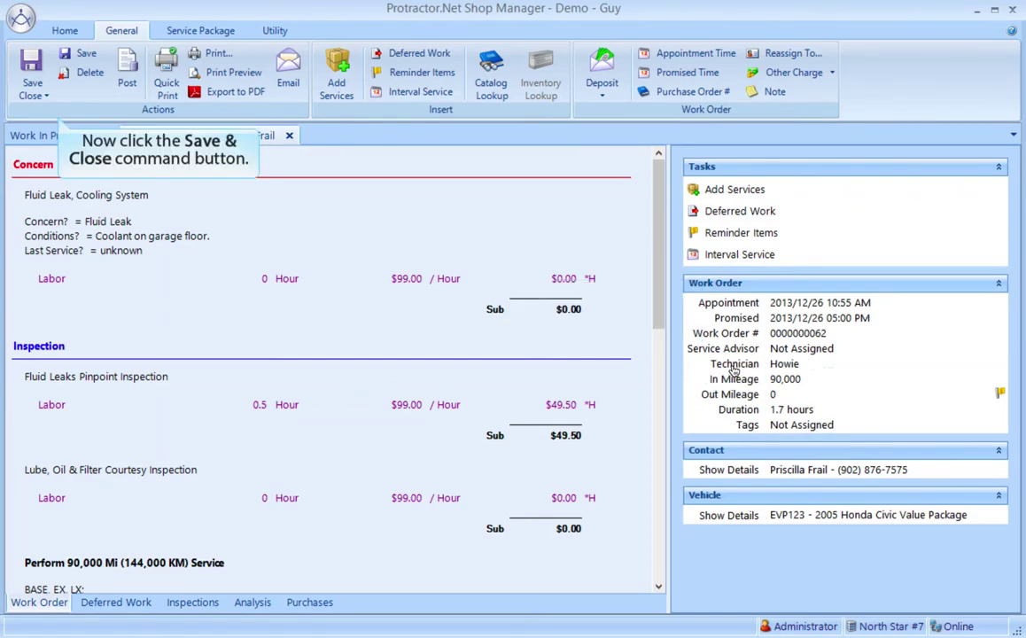
pyautogui.click(34, 89)
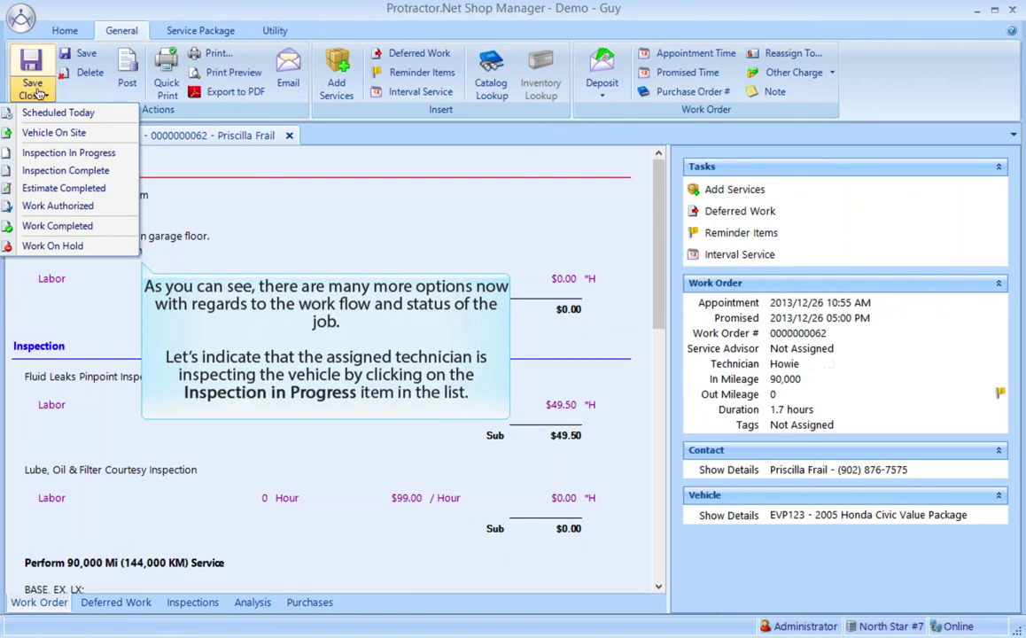
pyautogui.click(50, 153)
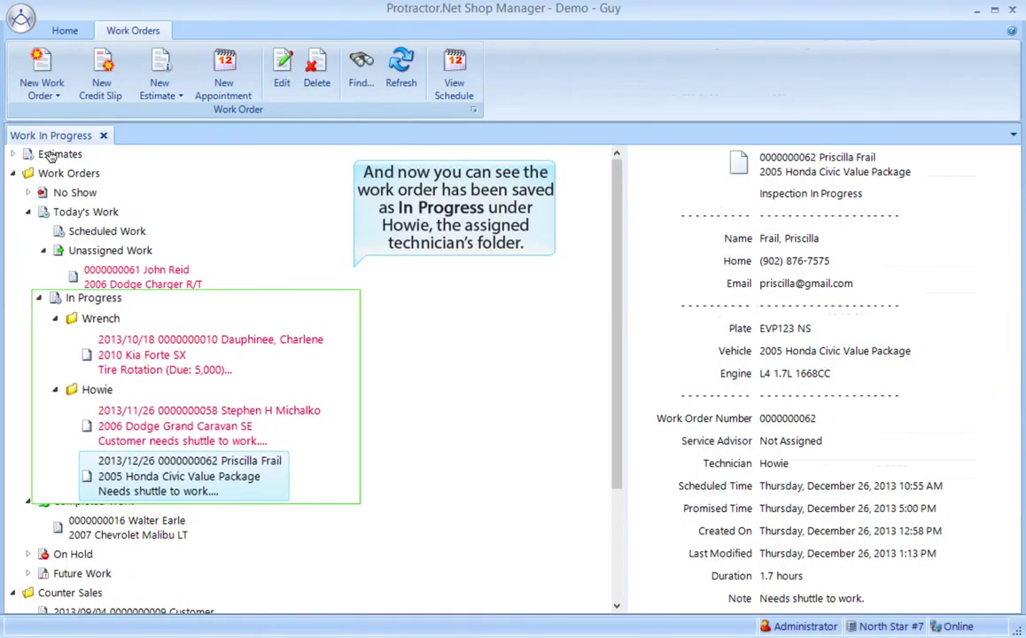